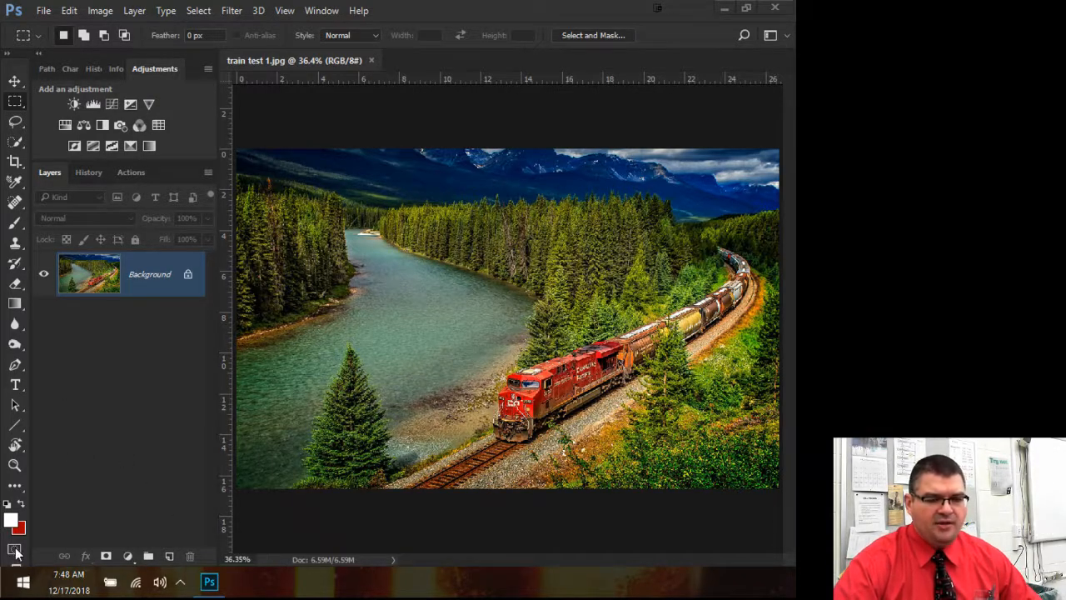
key(ctrl)
key(ctrl)
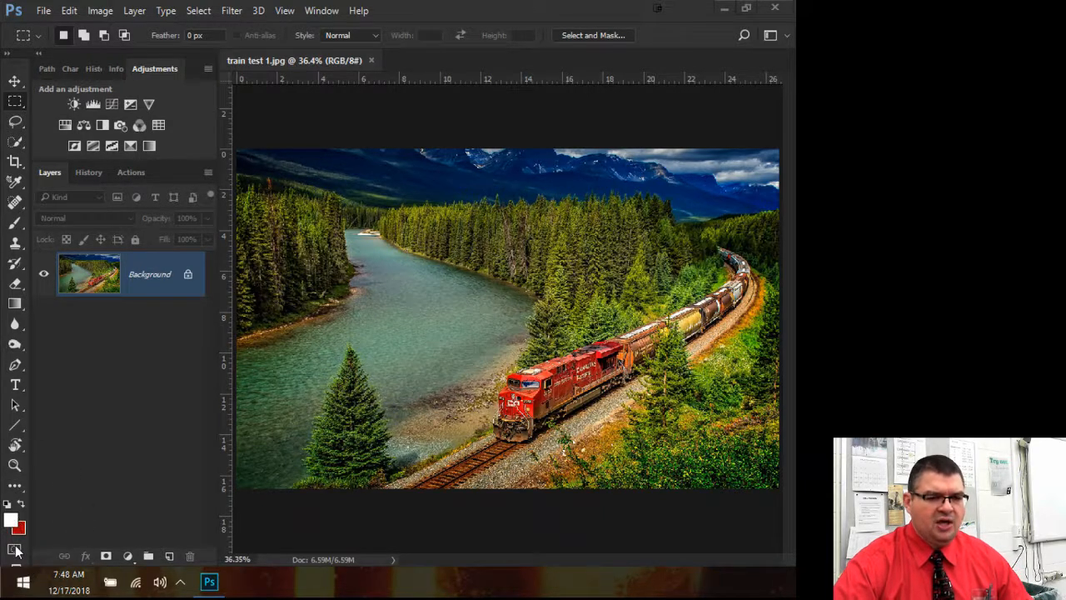
key(ctrl)
key(ctrl)
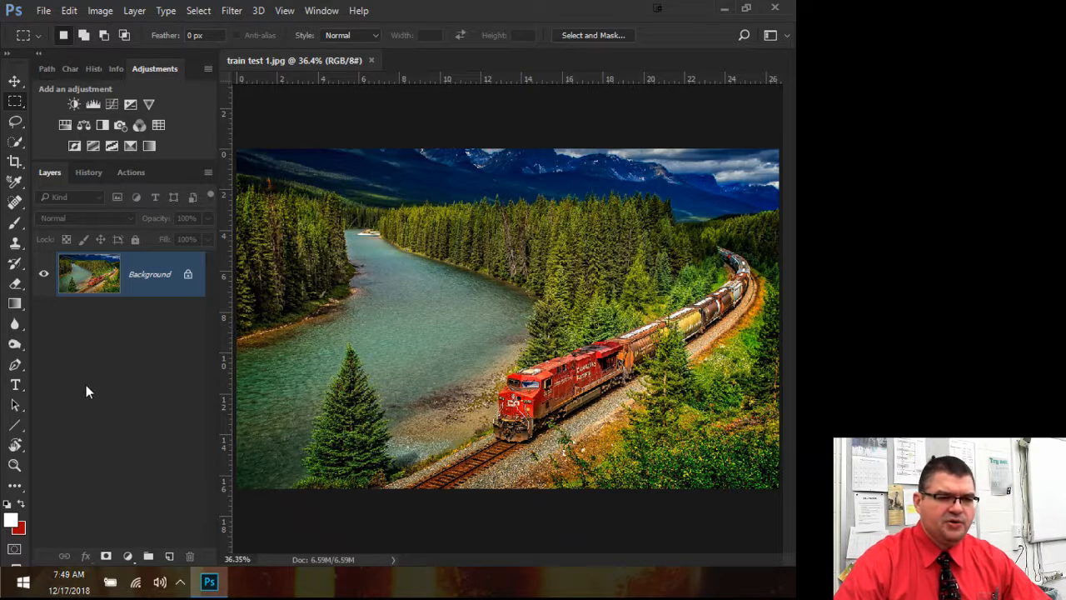
Activate the Gradient tool, choosing it over the Paint Bucket in the same tool group
click(13, 307)
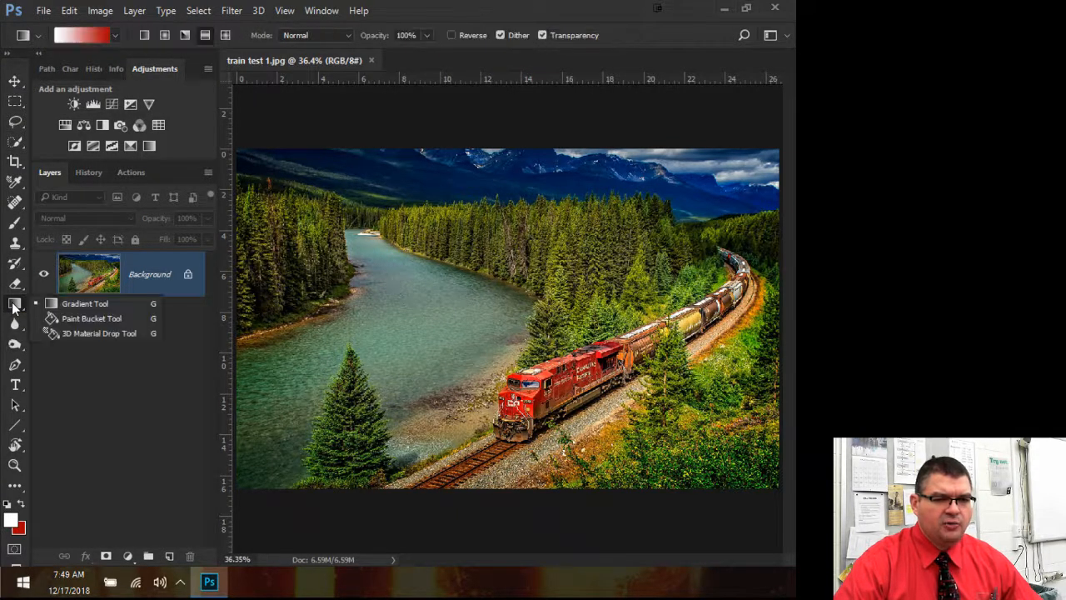
click(116, 319)
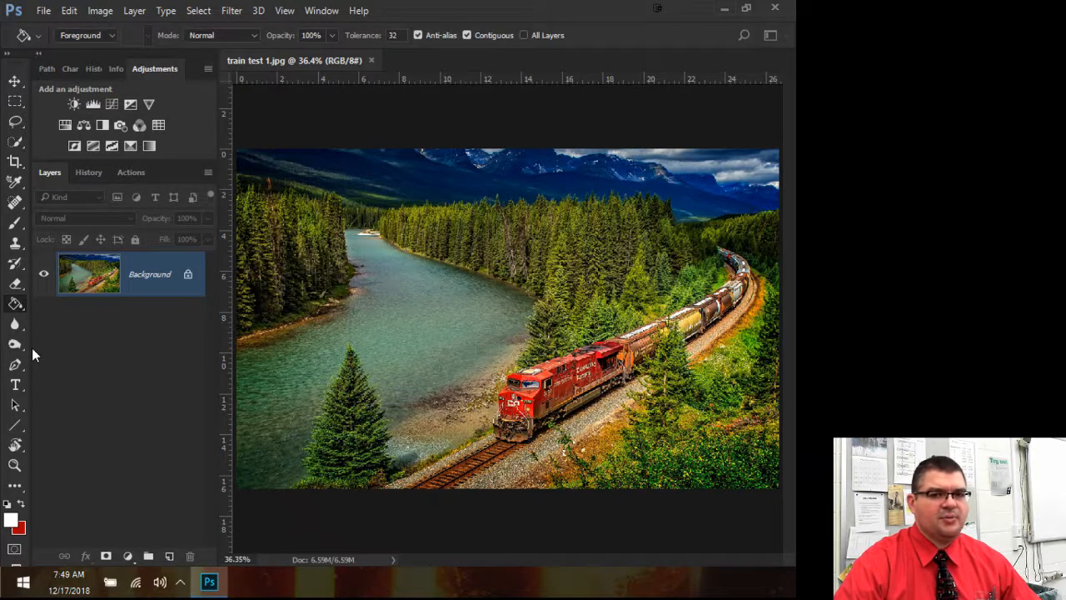
click(14, 306)
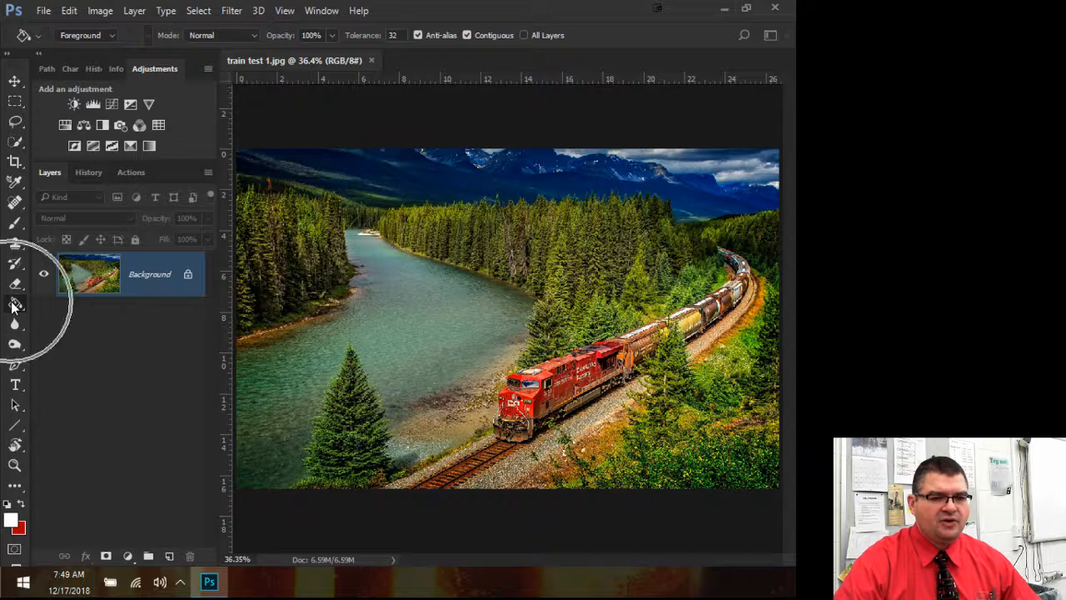
right_click(13, 306)
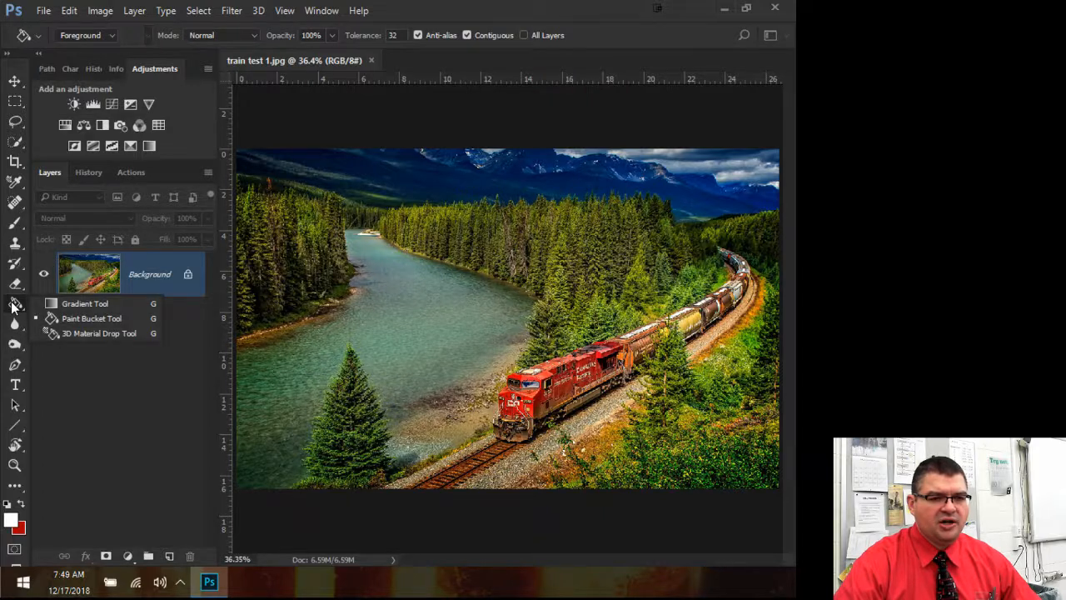
click(98, 305)
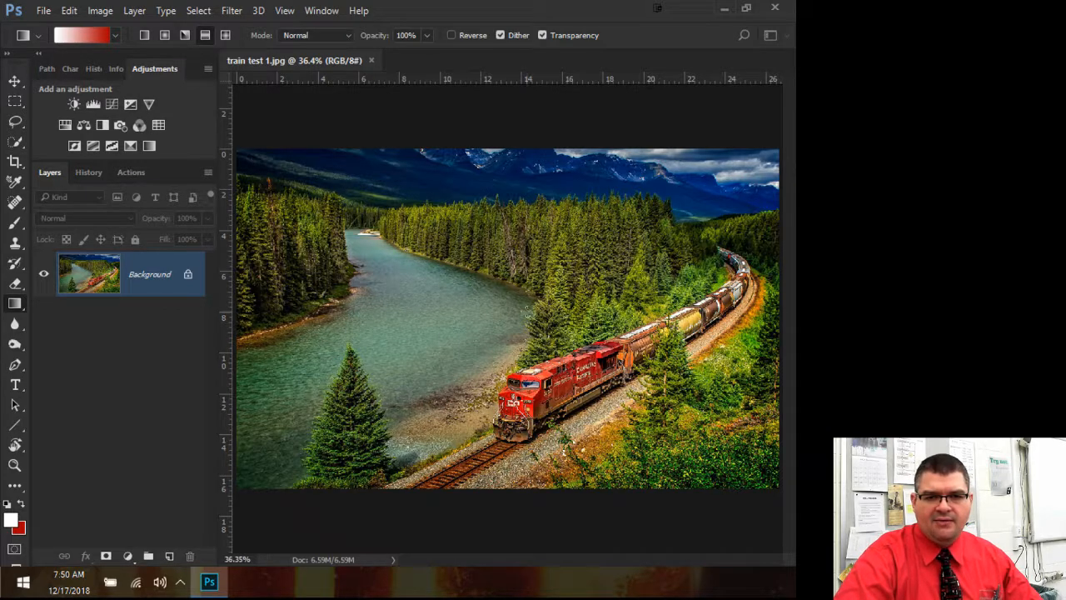
key(ctrl)
key(ctrl)
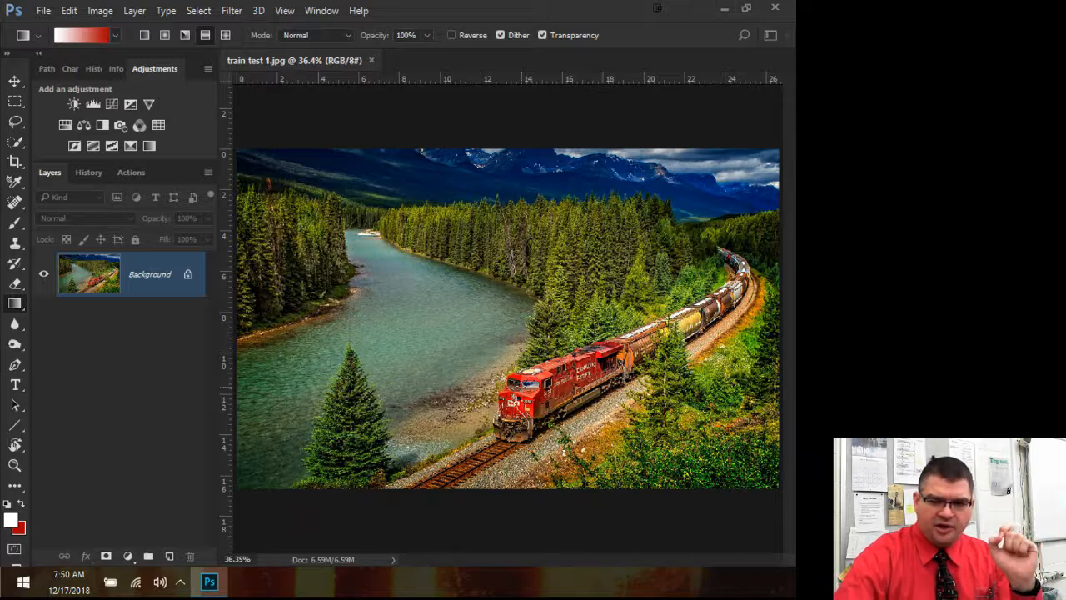
Try to draw a reflected gradient from the front of the locomotive up toward the tree line
drag(519, 387, 411, 253)
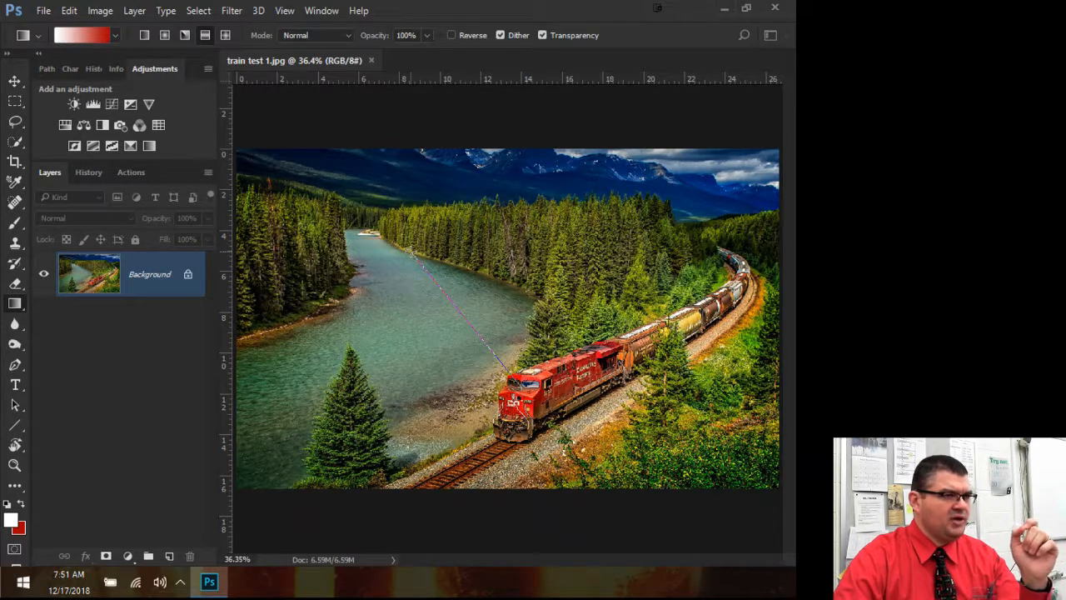
drag(412, 252, 411, 256)
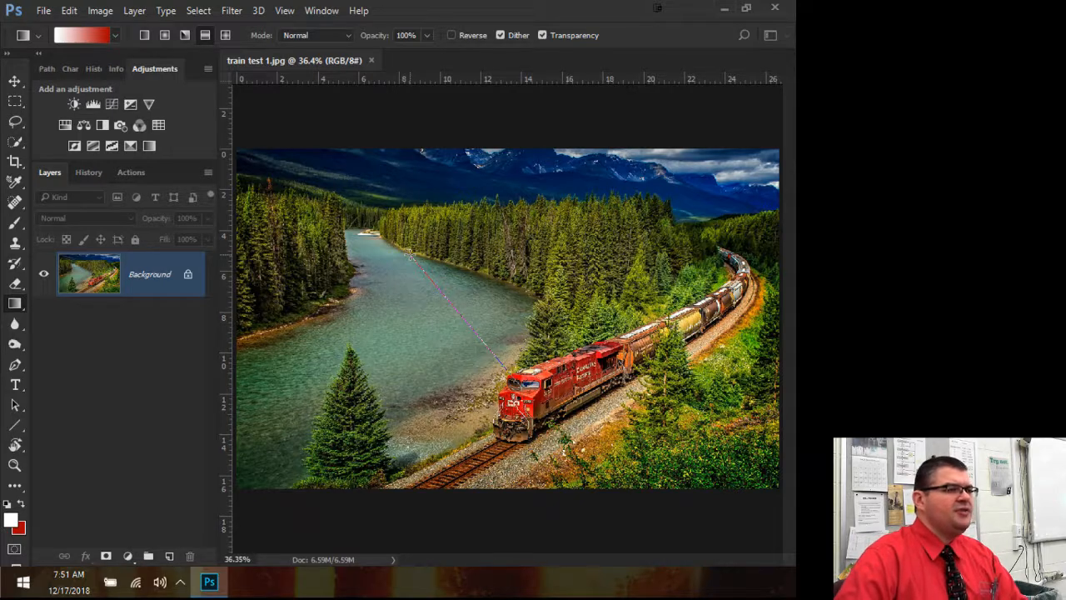
drag(411, 256, 408, 254)
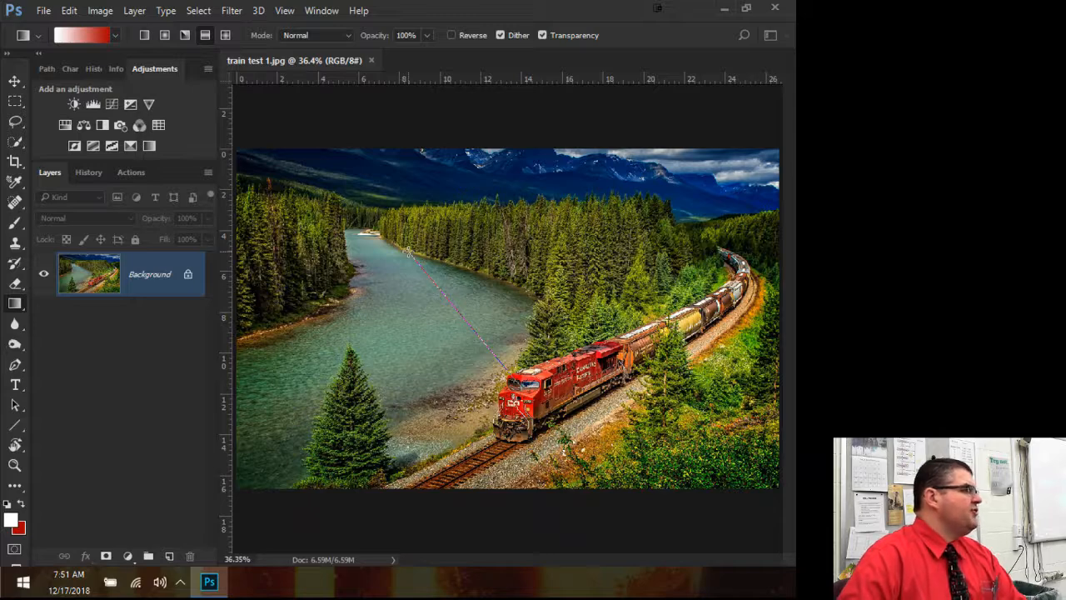
drag(409, 254, 408, 255)
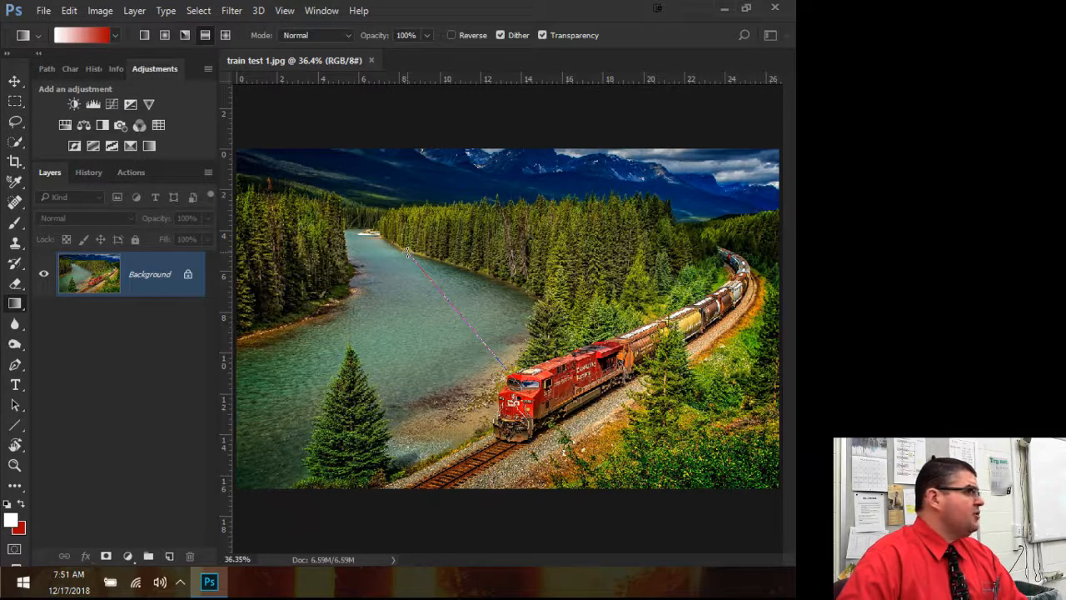
drag(409, 254, 408, 254)
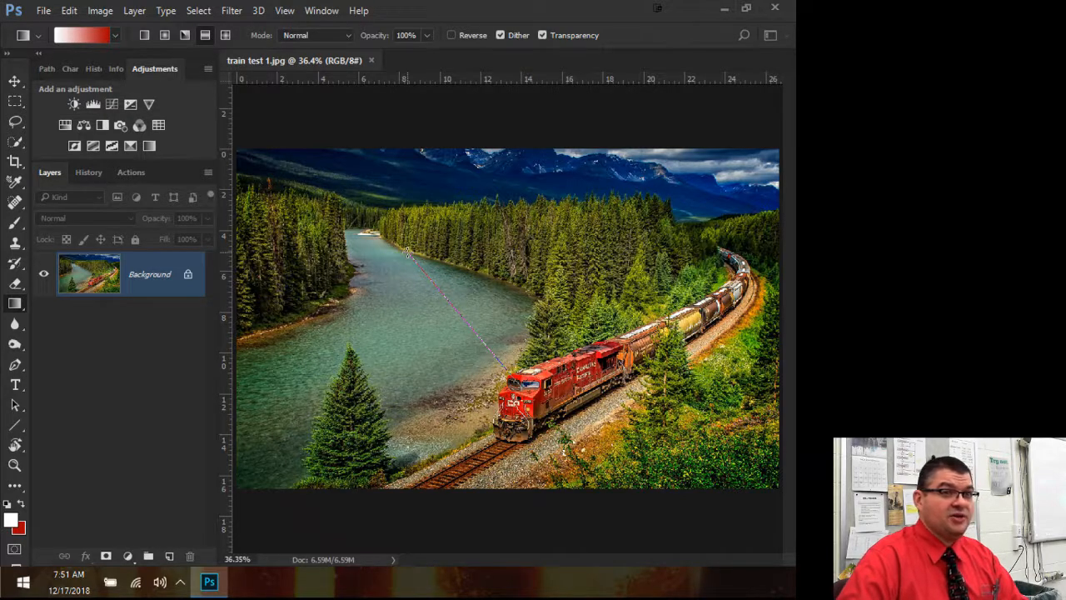
drag(409, 254, 524, 217)
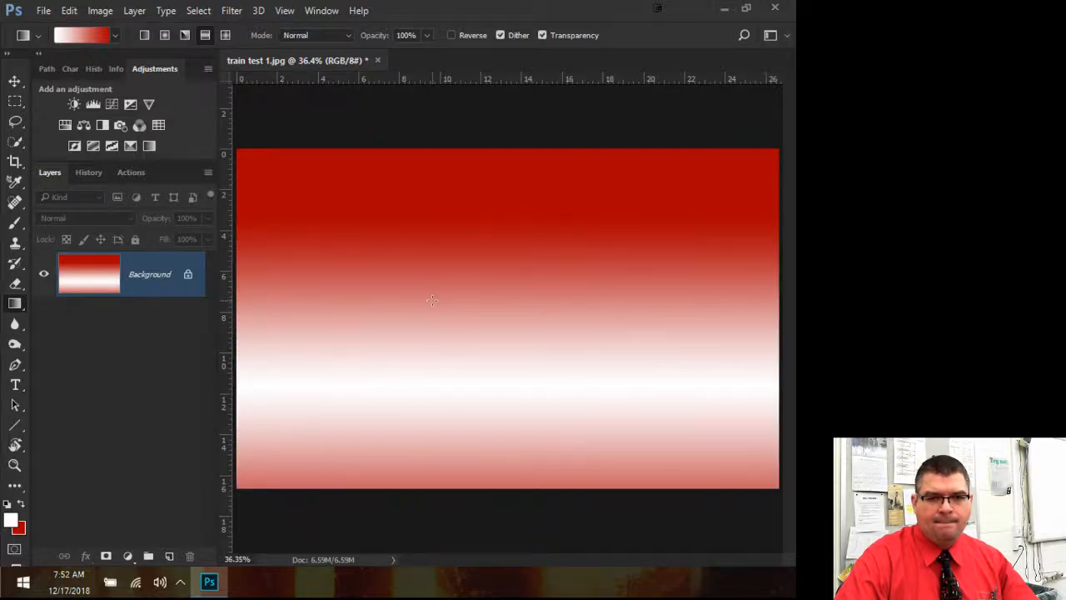
Step back through the Quick Mask changes and undo the gradient painted over the photo
click(13, 551)
click(13, 551)
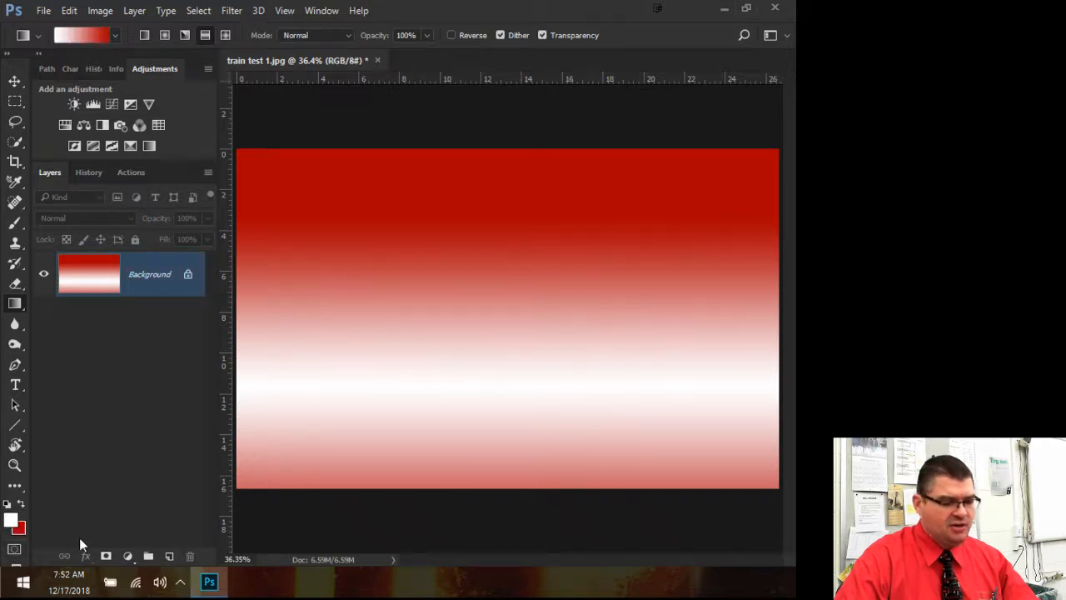
key(q)
key(q)
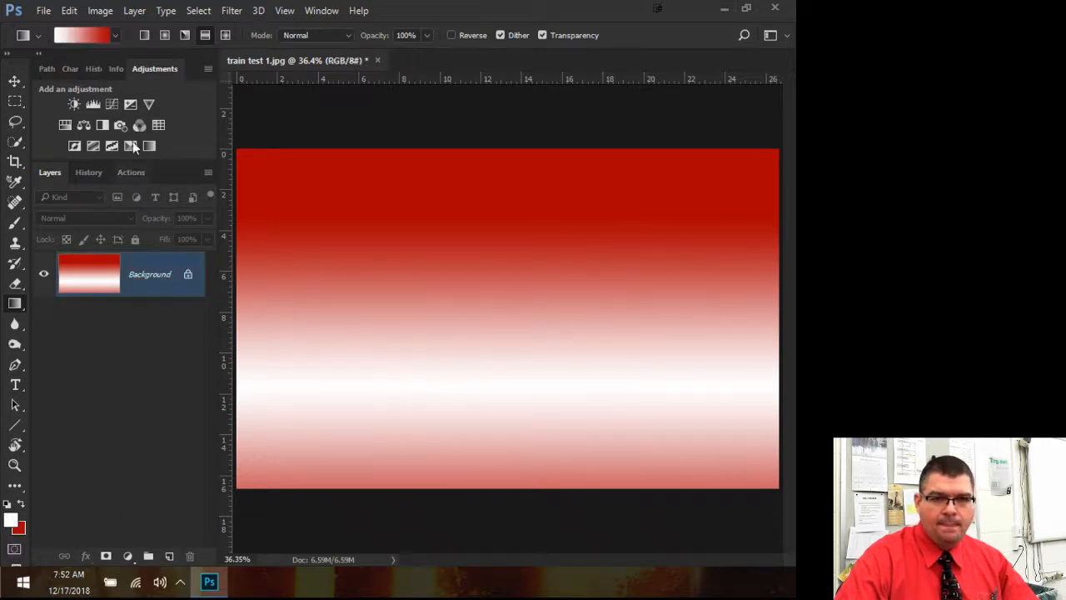
click(69, 10)
click(98, 73)
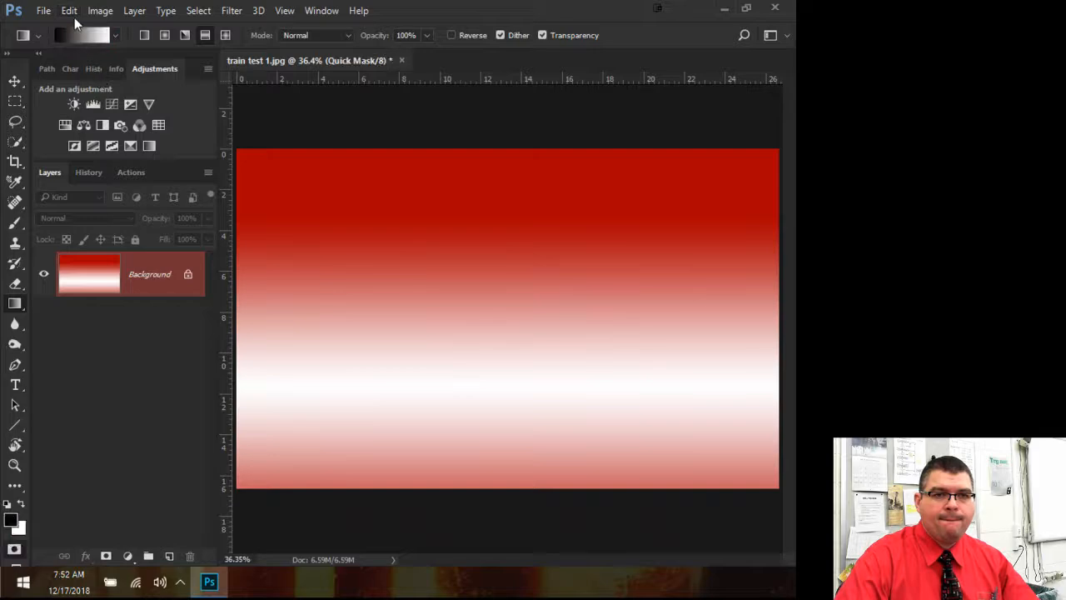
click(71, 14)
click(93, 66)
click(71, 13)
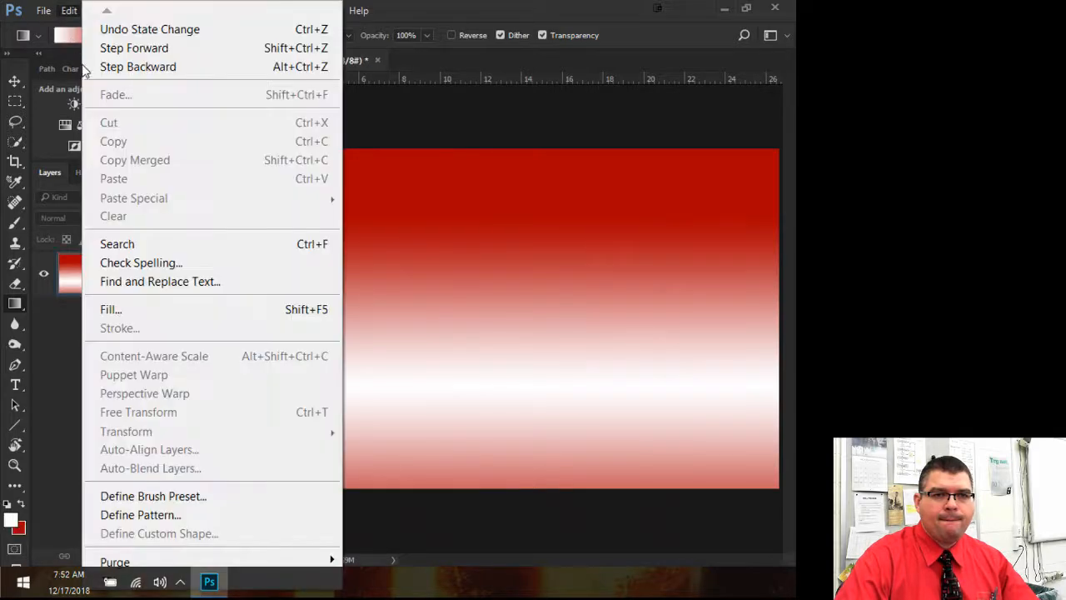
click(99, 66)
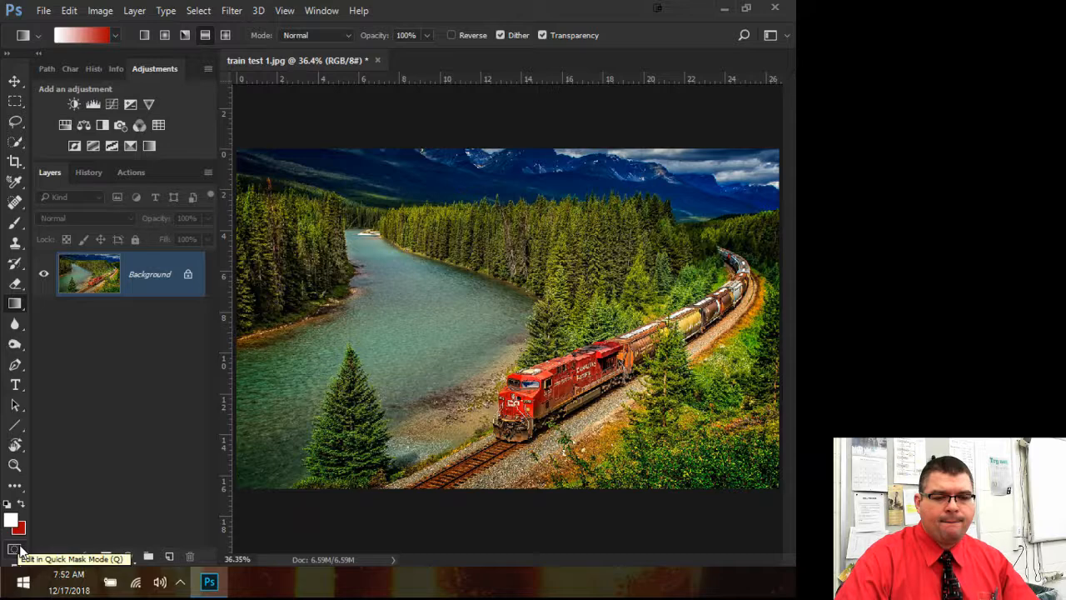
In Quick Mask mode, draw a vertical reflected gradient centred on the front of the locomotive and convert the mask to a selection
click(16, 550)
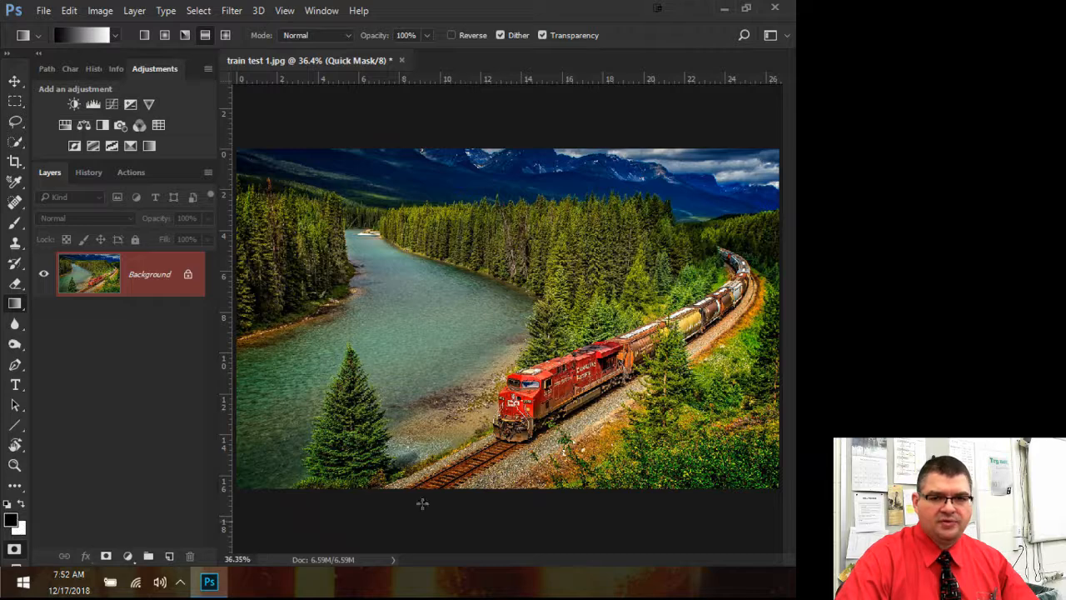
drag(510, 368, 509, 211)
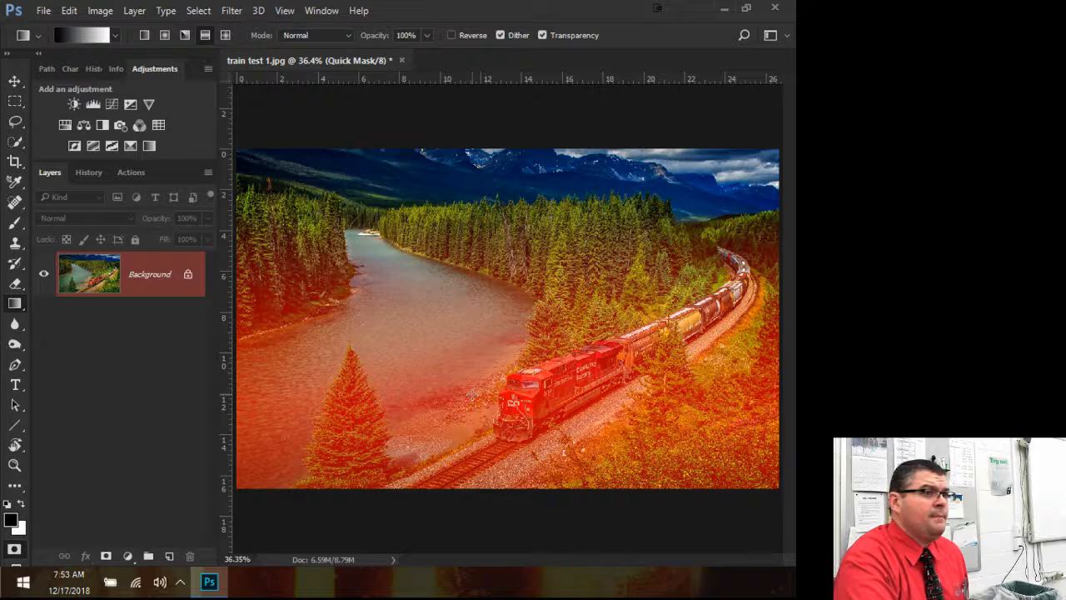
key(ctrl+z)
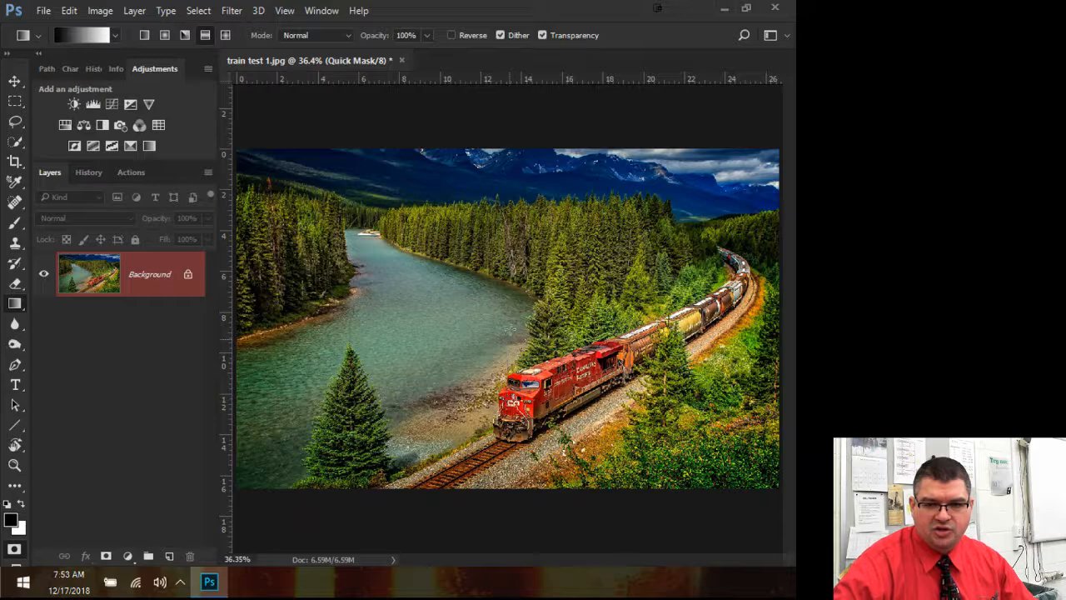
shift+right_click(510, 313)
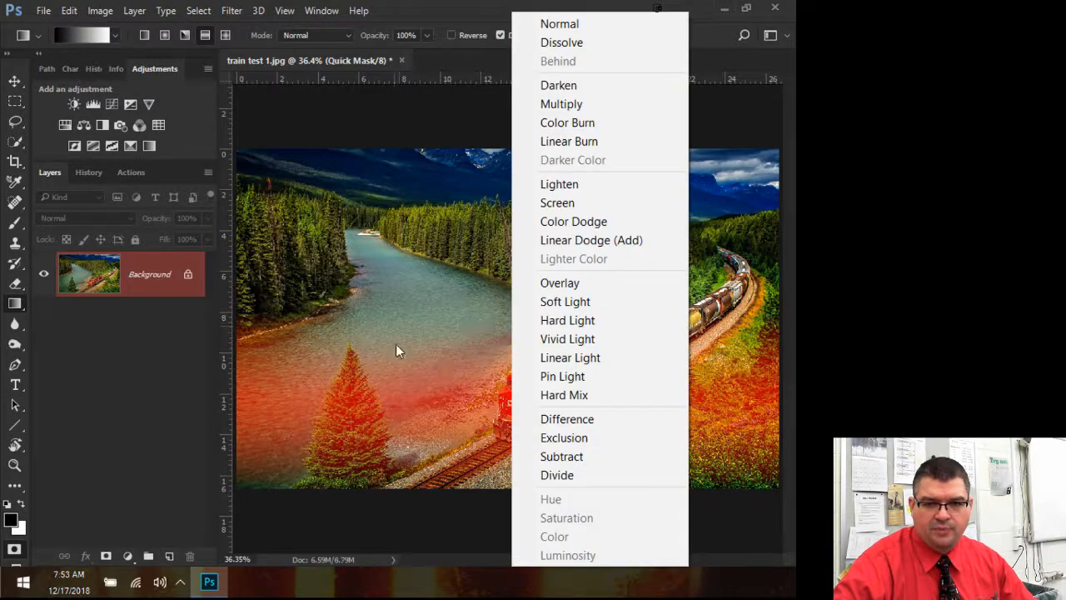
click(449, 4)
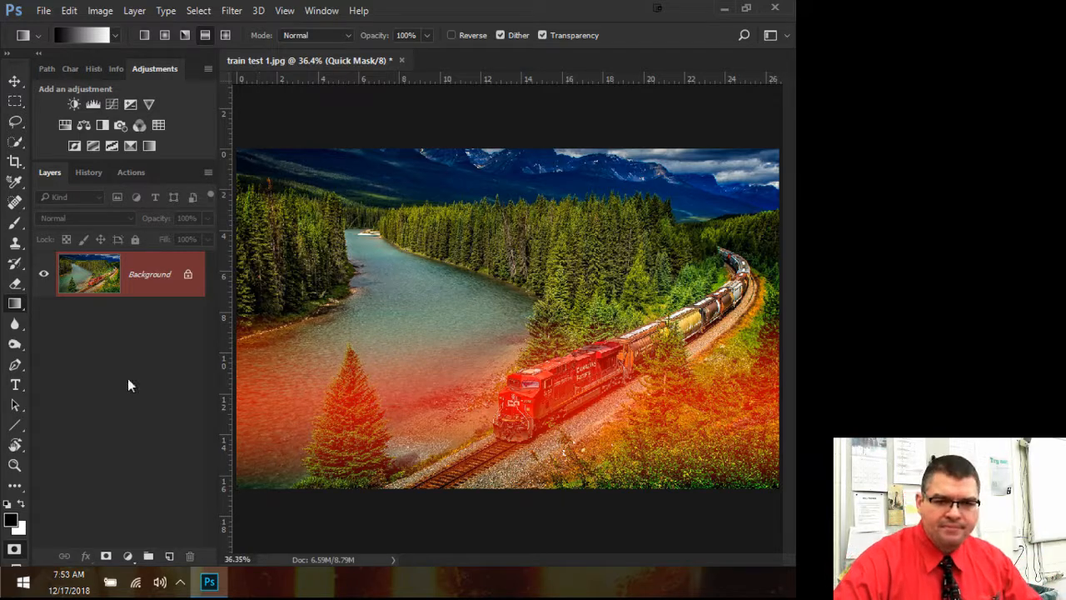
click(14, 552)
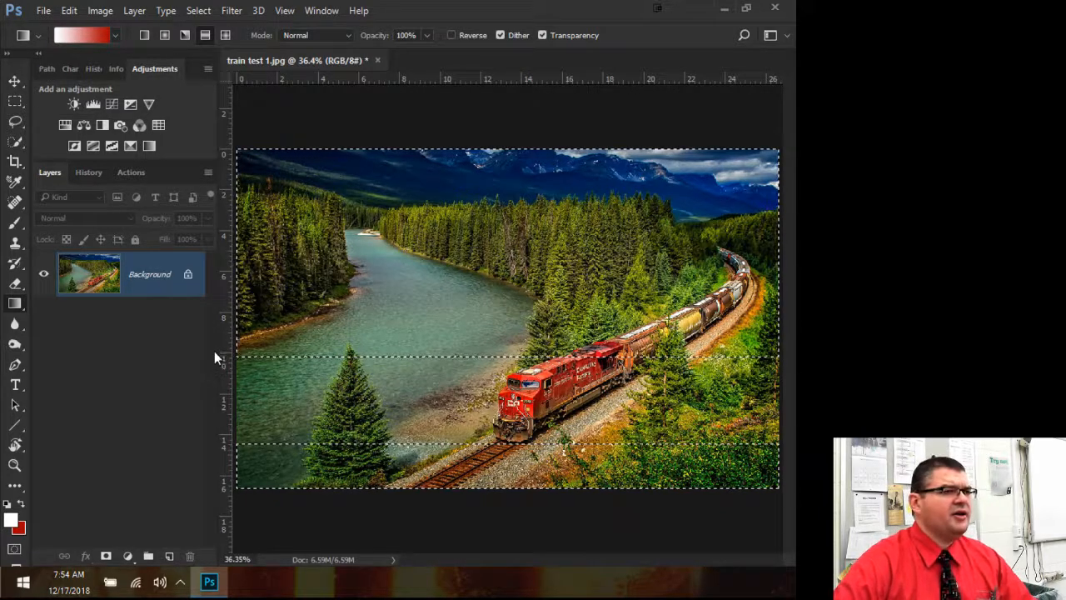
Apply a Lens Blur with an iris radius of 23 to the selected areas above and below the locomotive
click(232, 10)
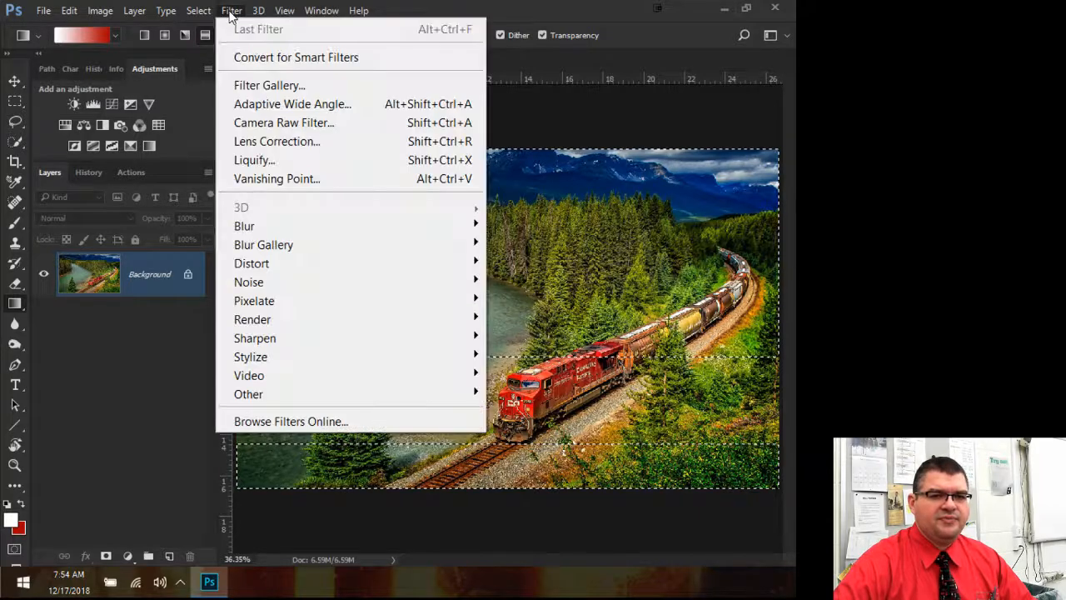
mouse_move(297, 230)
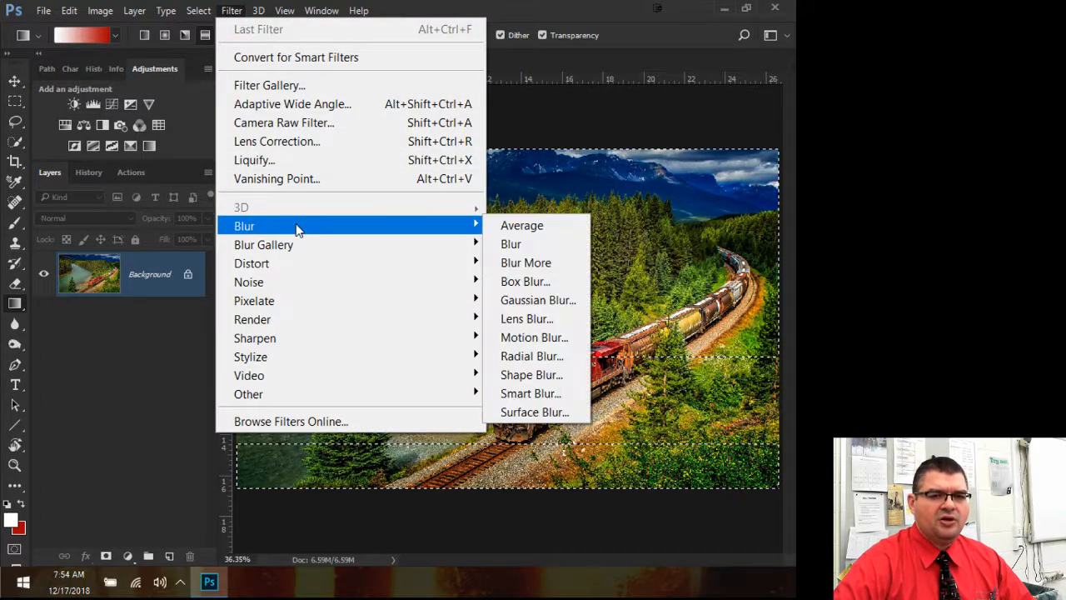
click(564, 325)
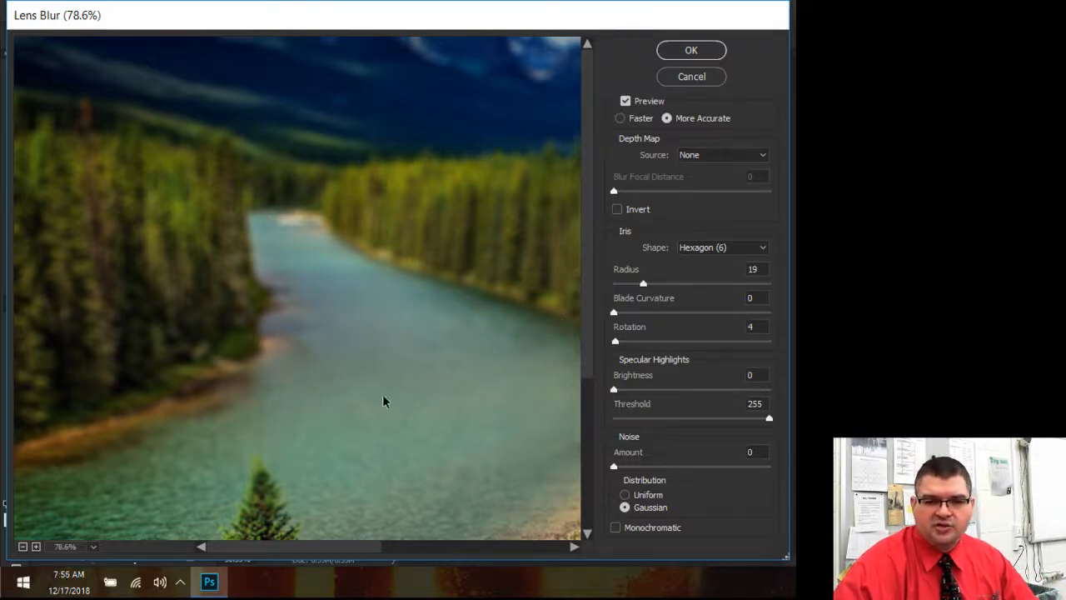
scroll(379, 359, down, 1)
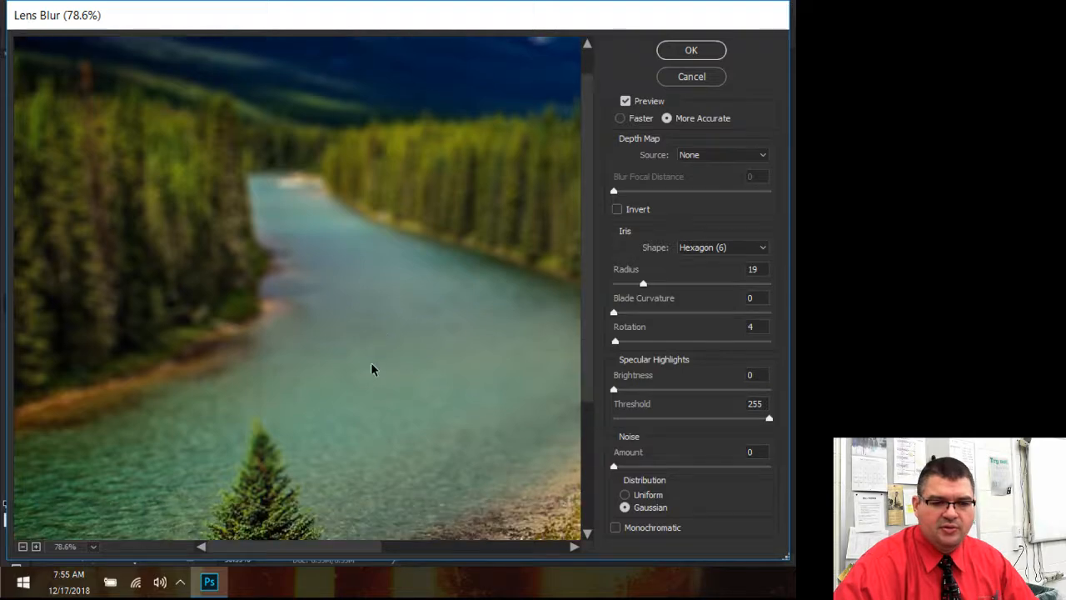
click(22, 546)
click(22, 546)
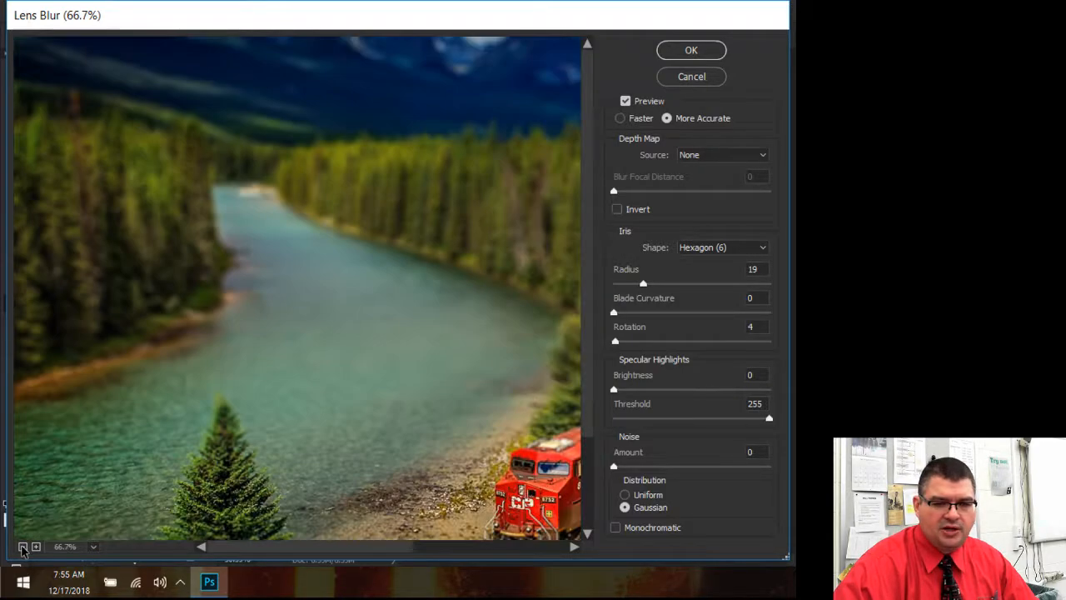
click(23, 547)
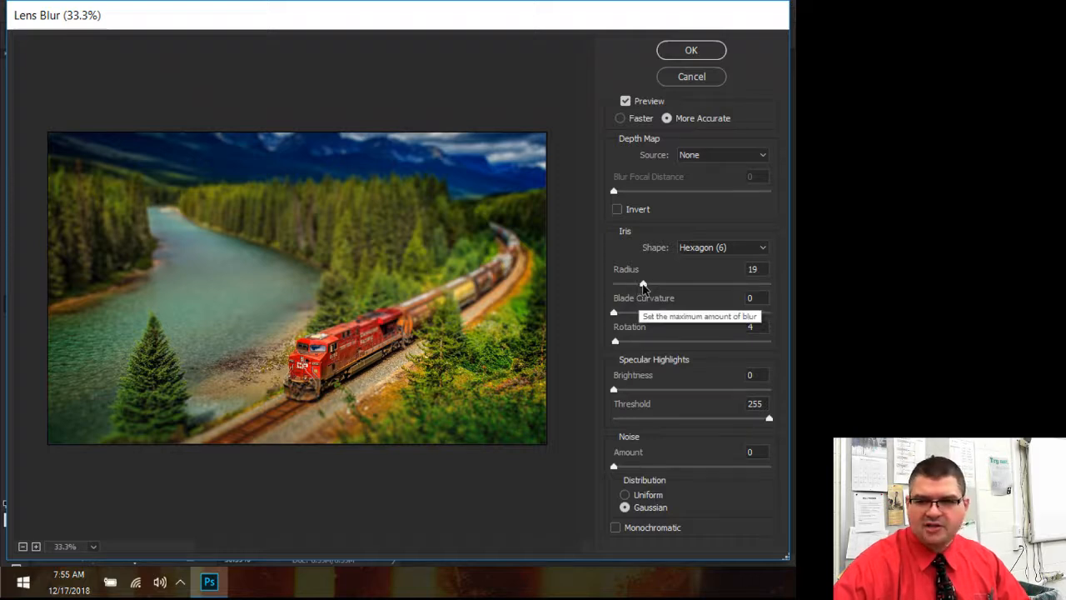
drag(641, 285, 695, 289)
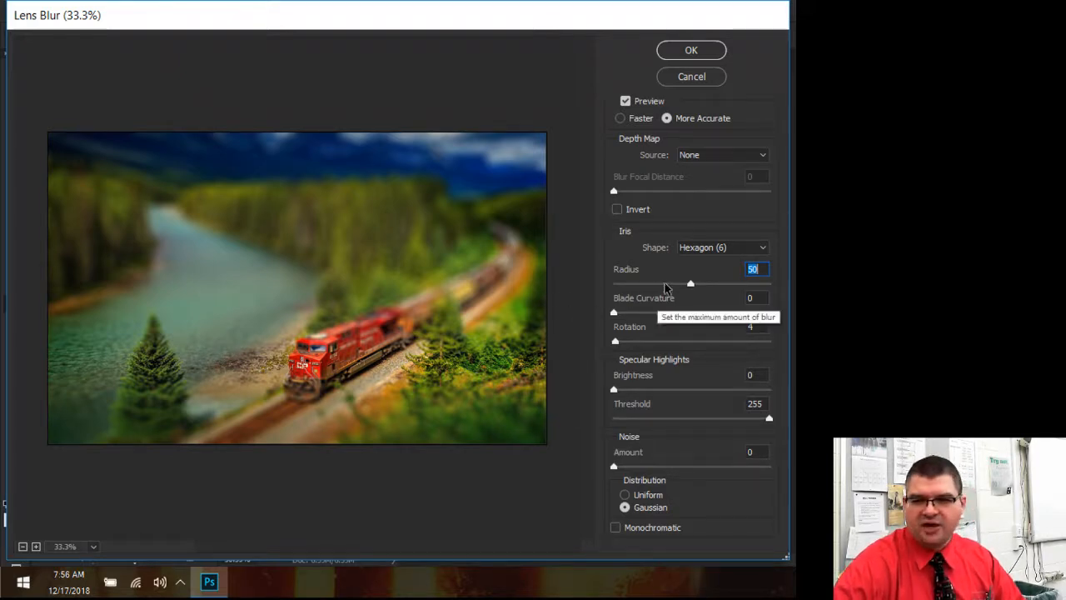
drag(691, 284, 651, 290)
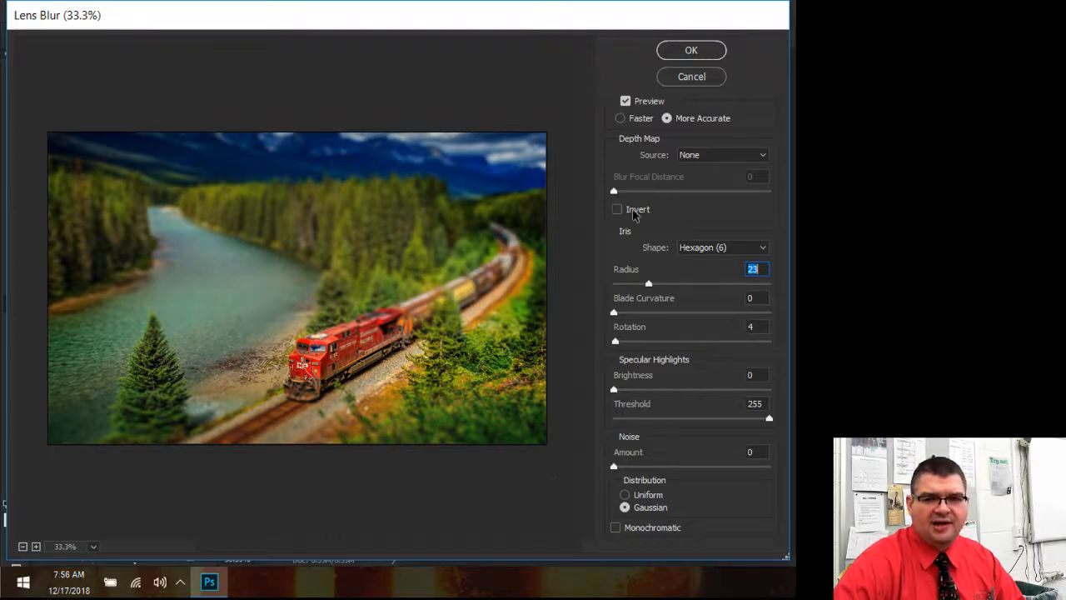
click(695, 53)
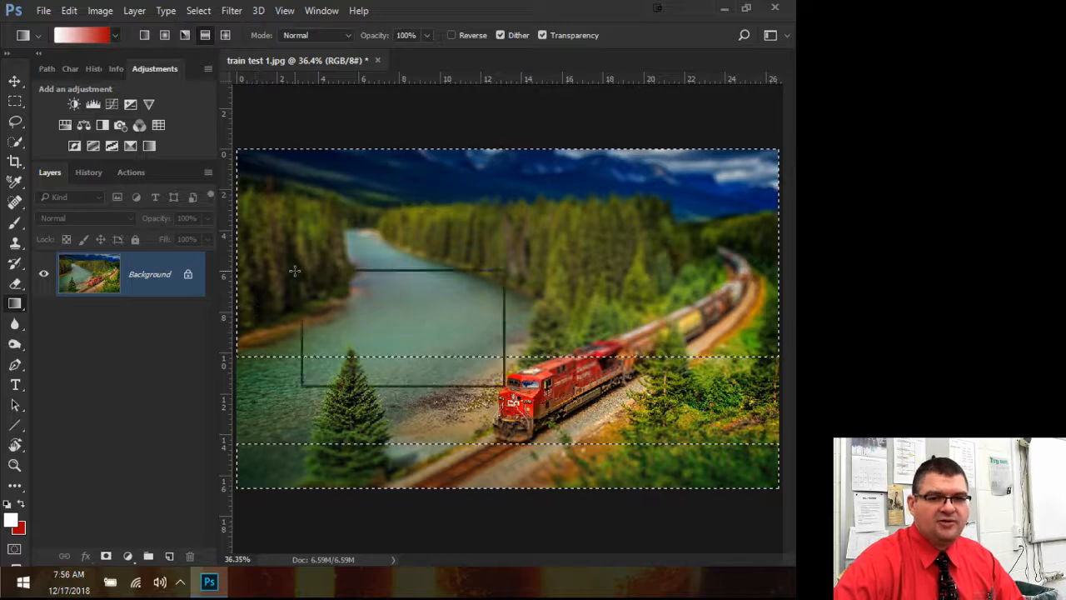
click(129, 372)
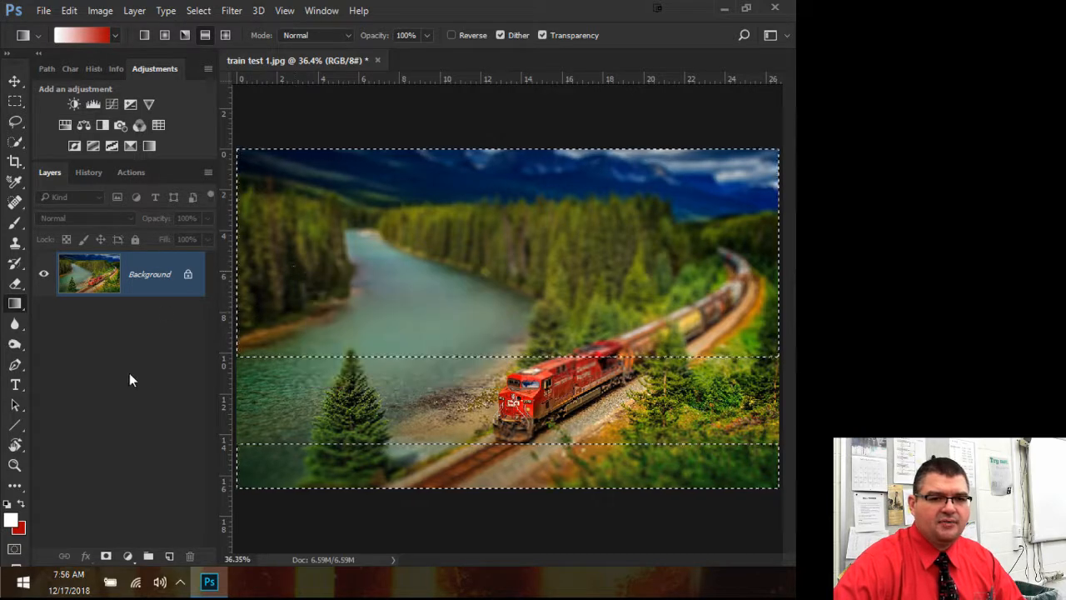
Deselect the blurred areas around the locomotive and switch to the Move tool
click(15, 102)
right_click(387, 213)
click(401, 221)
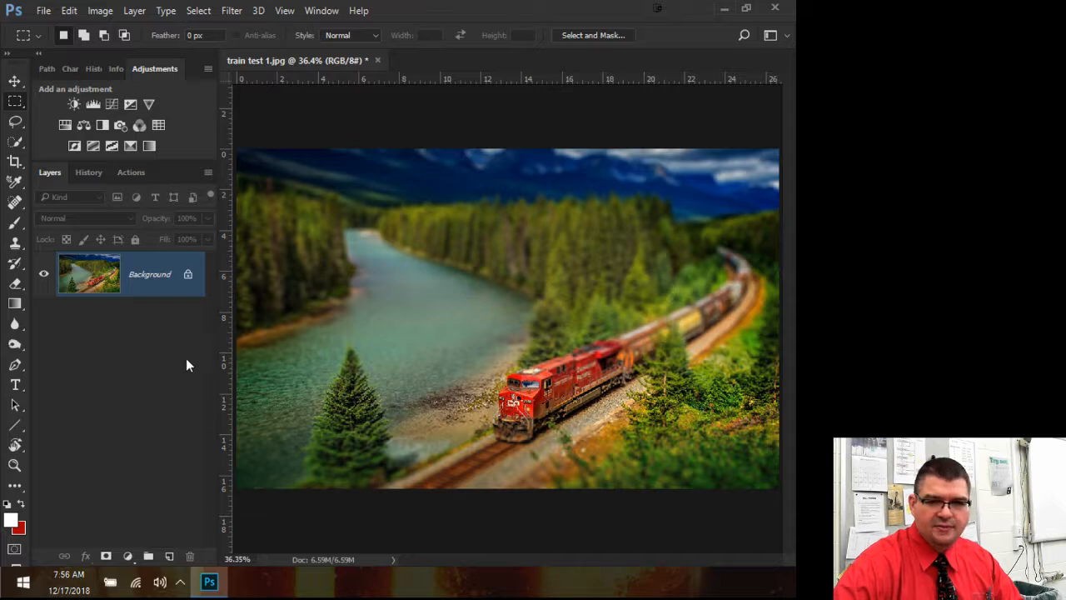
drag(232, 327, 163, 329)
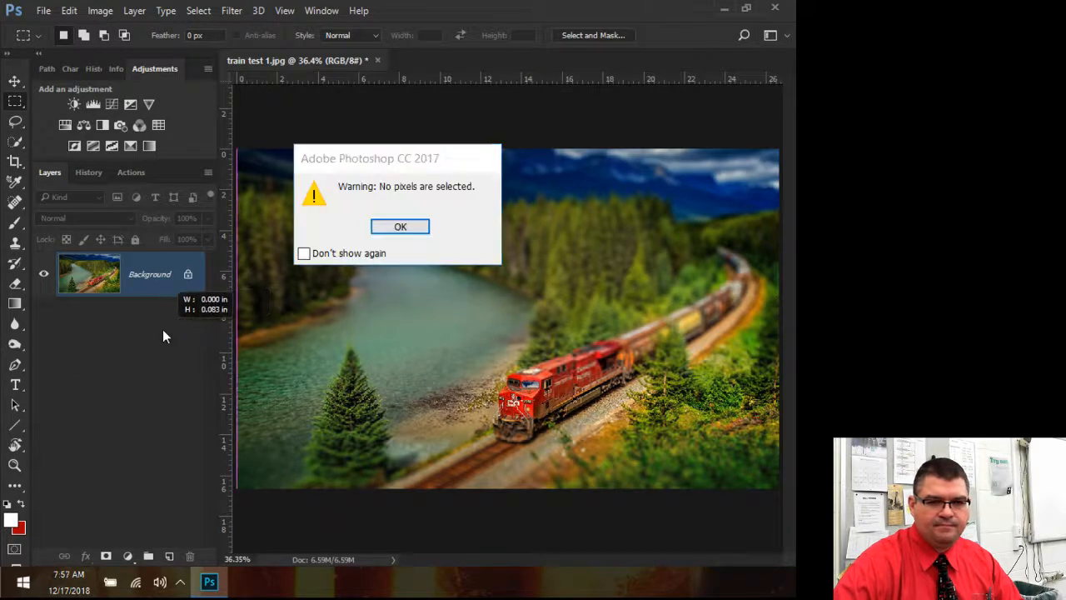
key(Return)
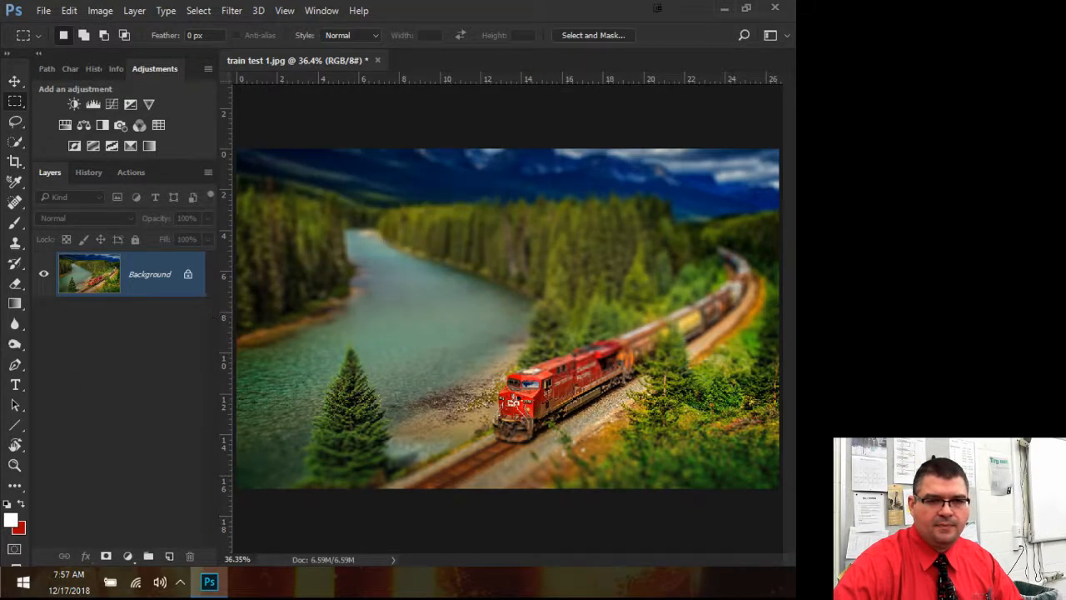
click(15, 81)
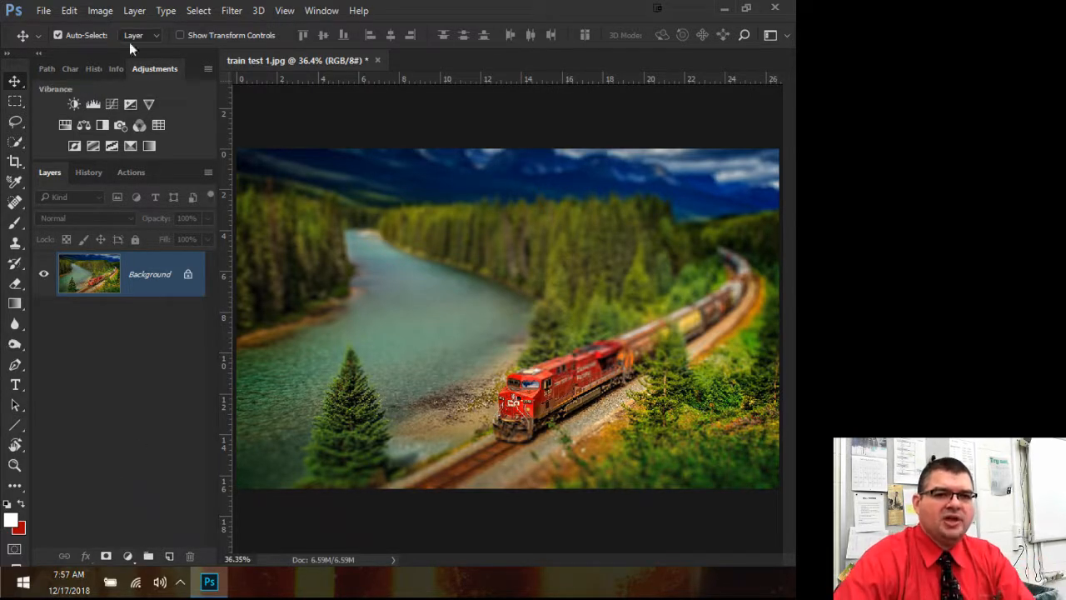
click(101, 10)
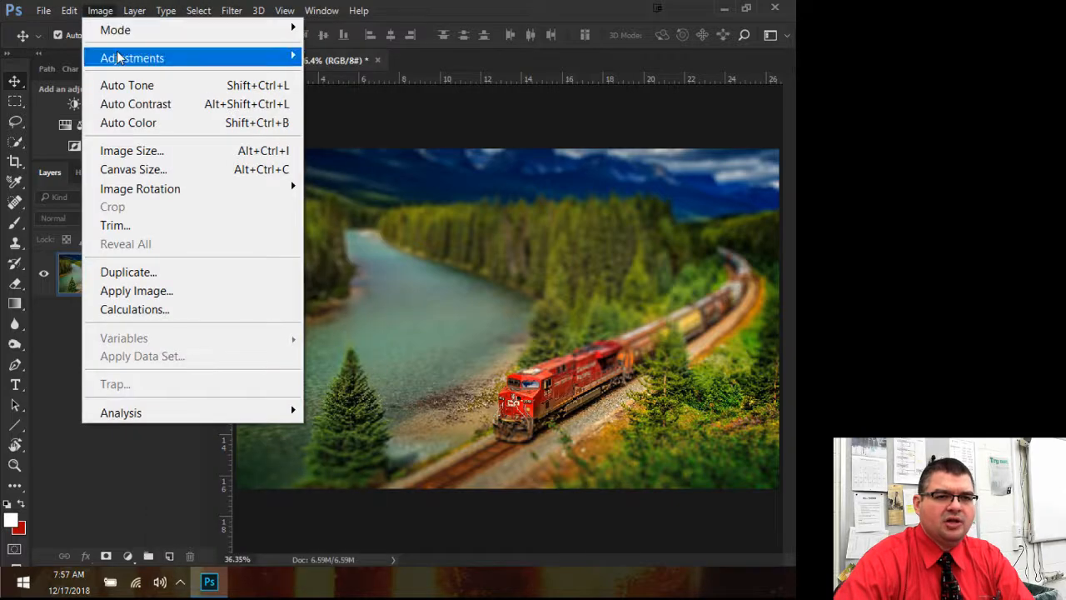
mouse_move(118, 57)
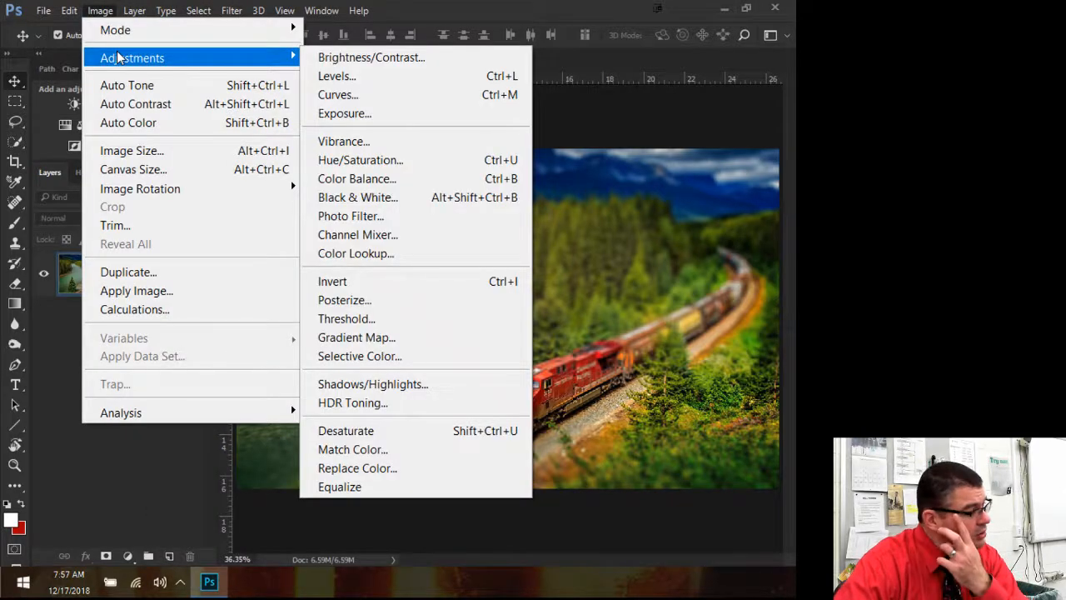
click(58, 377)
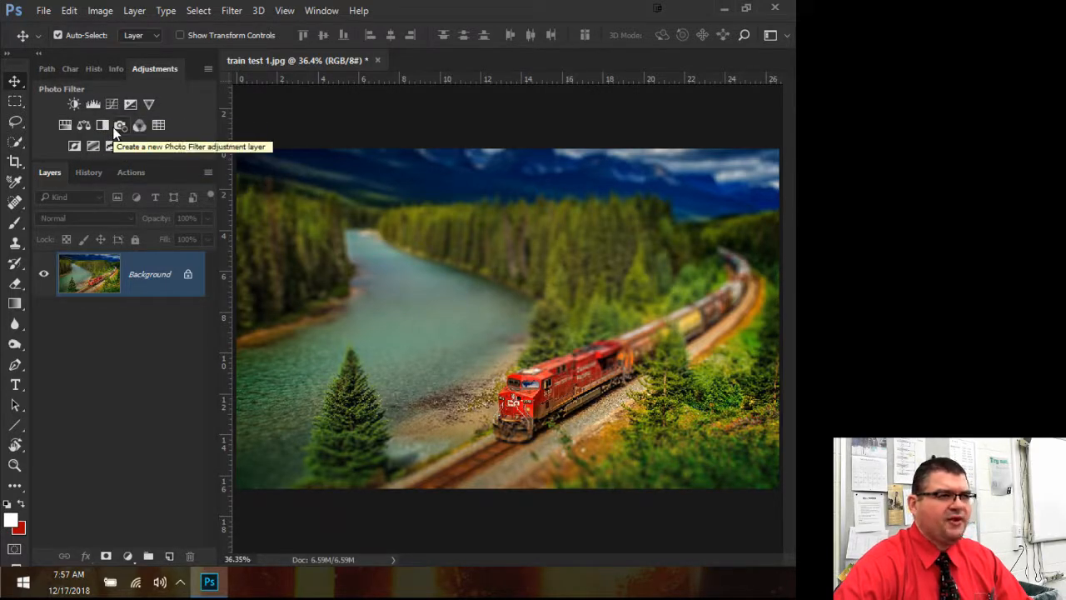
click(100, 10)
mouse_move(124, 60)
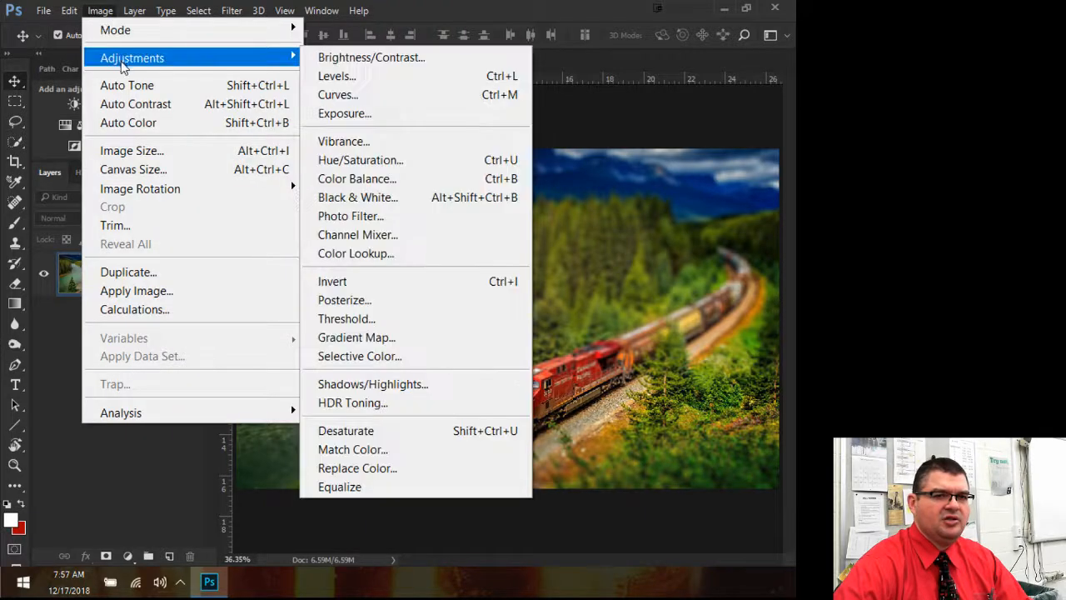
click(103, 10)
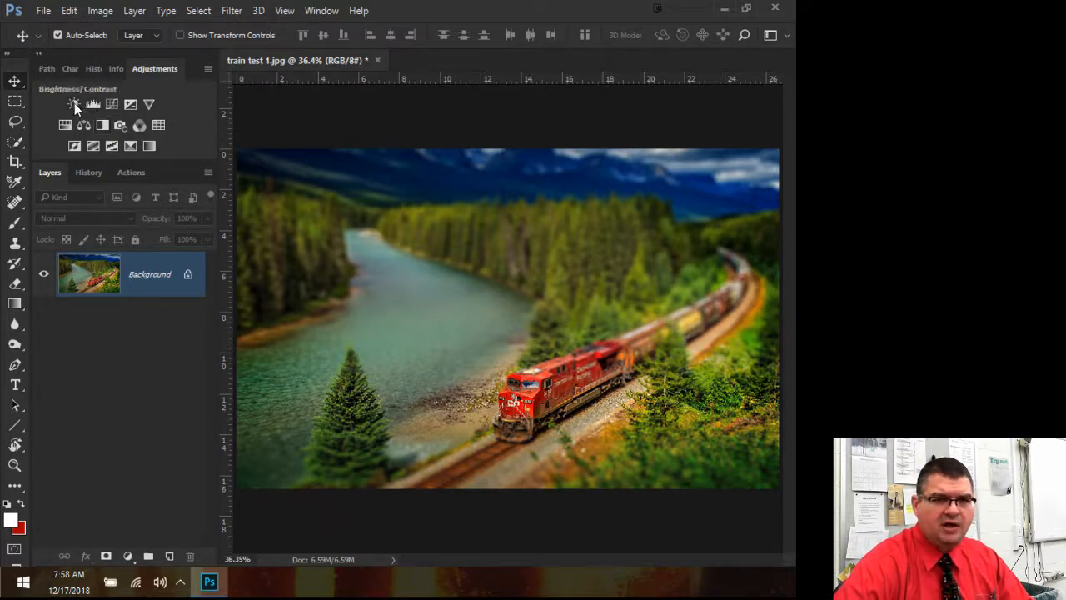
Add a Vibrance adjustment layer above the train photo and set its saturation to +25
click(149, 104)
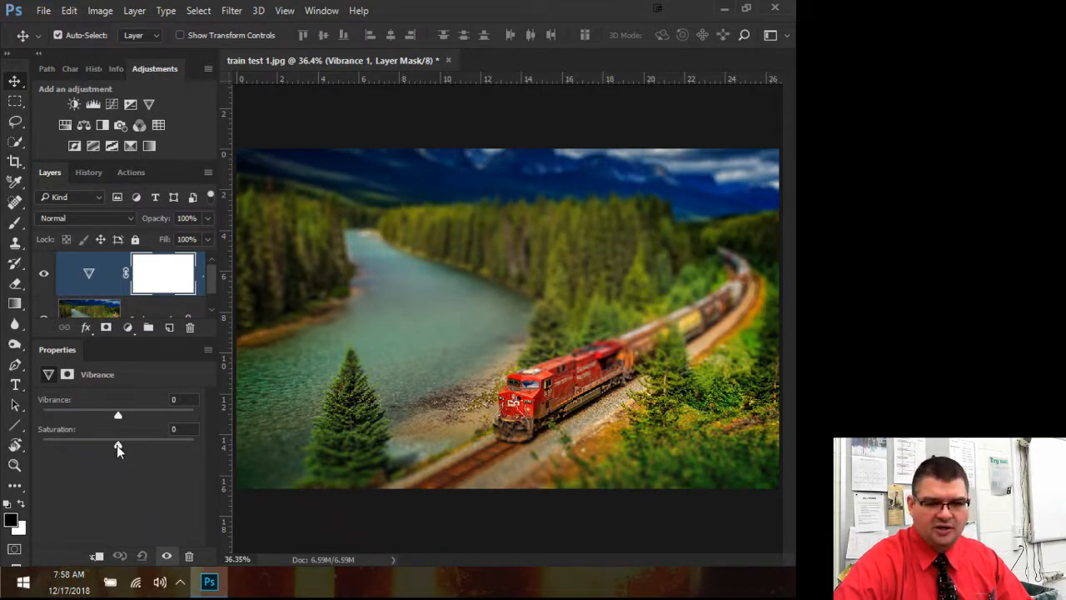
drag(117, 444, 79, 451)
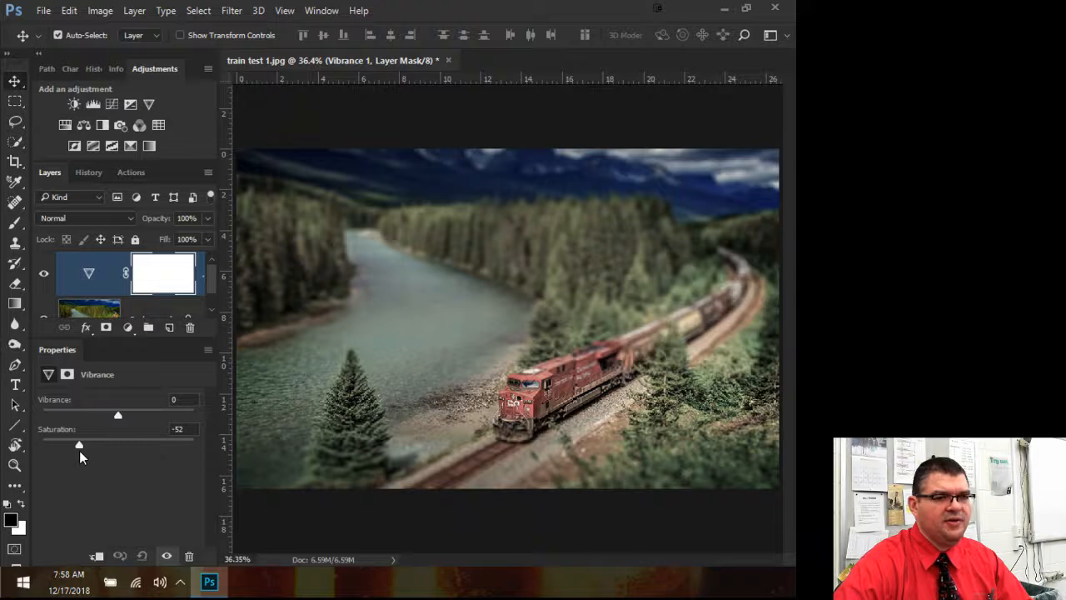
drag(79, 451, 185, 448)
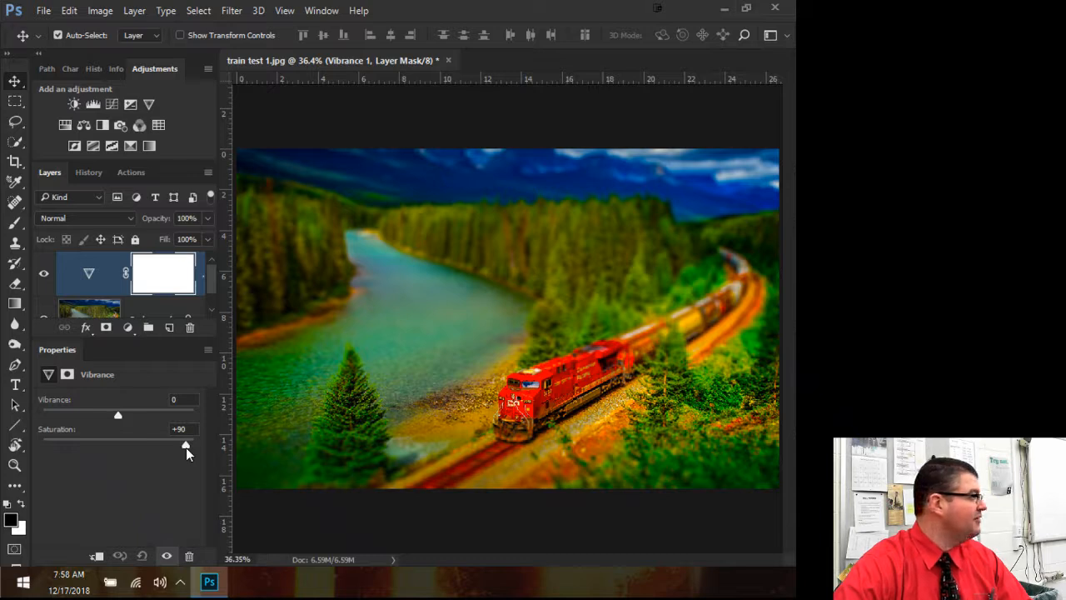
drag(184, 447, 128, 448)
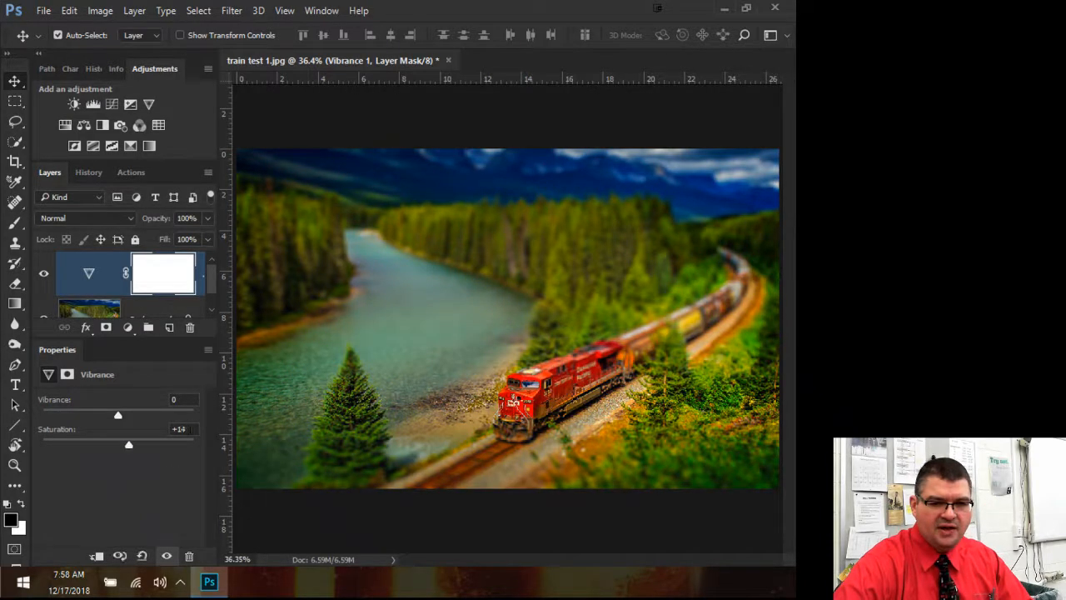
text(0)
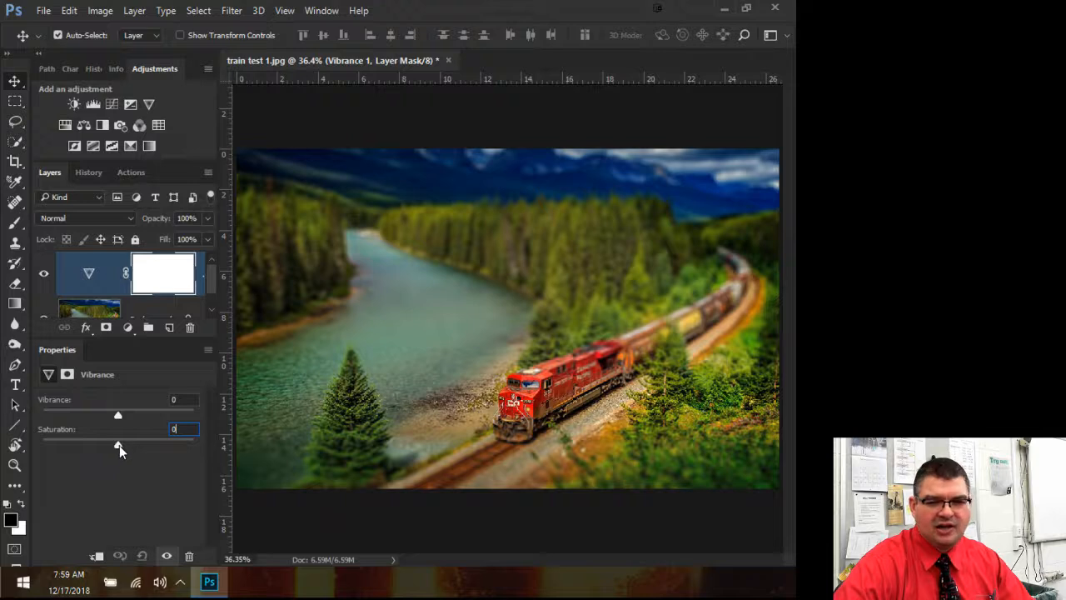
key(Up)
drag(119, 445, 138, 442)
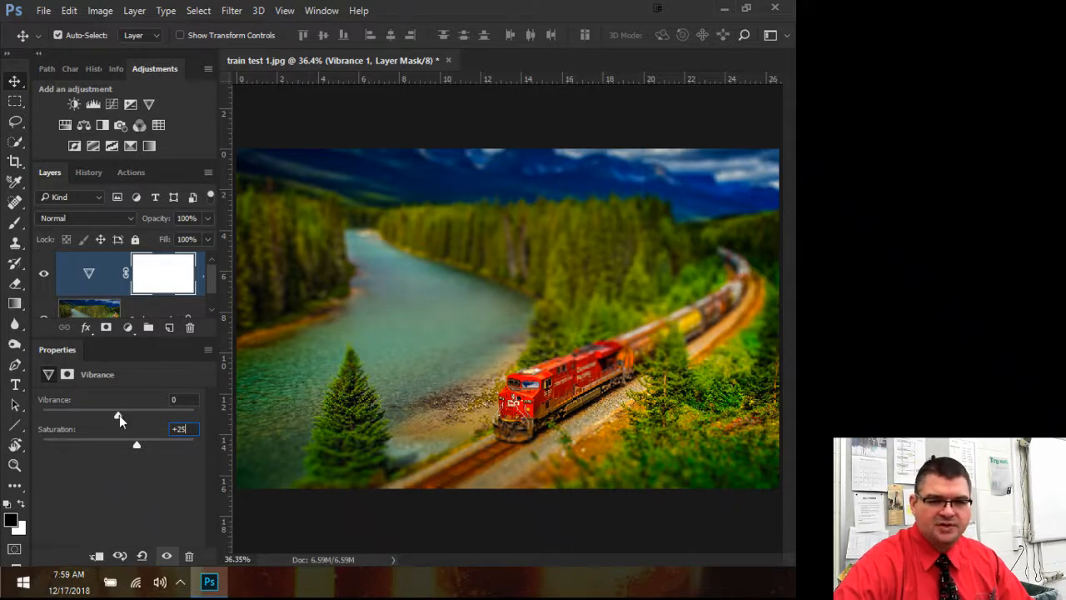
Set the vibrance of the Vibrance adjustment layer to +21
drag(118, 417, 155, 417)
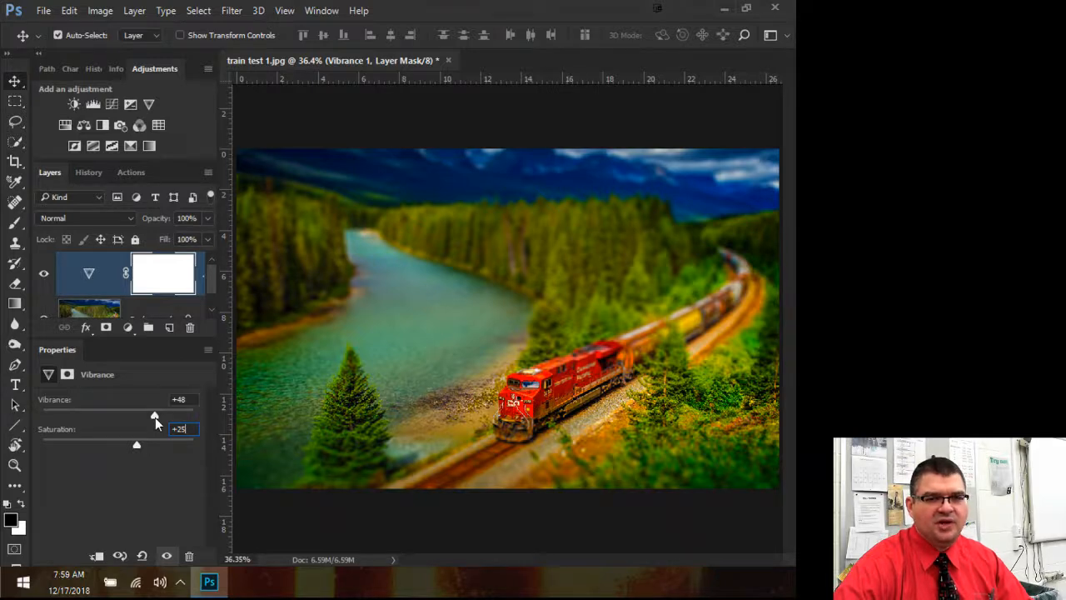
mouse_move(155, 418)
mouse_down()
mouse_move(118, 432)
mouse_move(139, 429)
mouse_up()
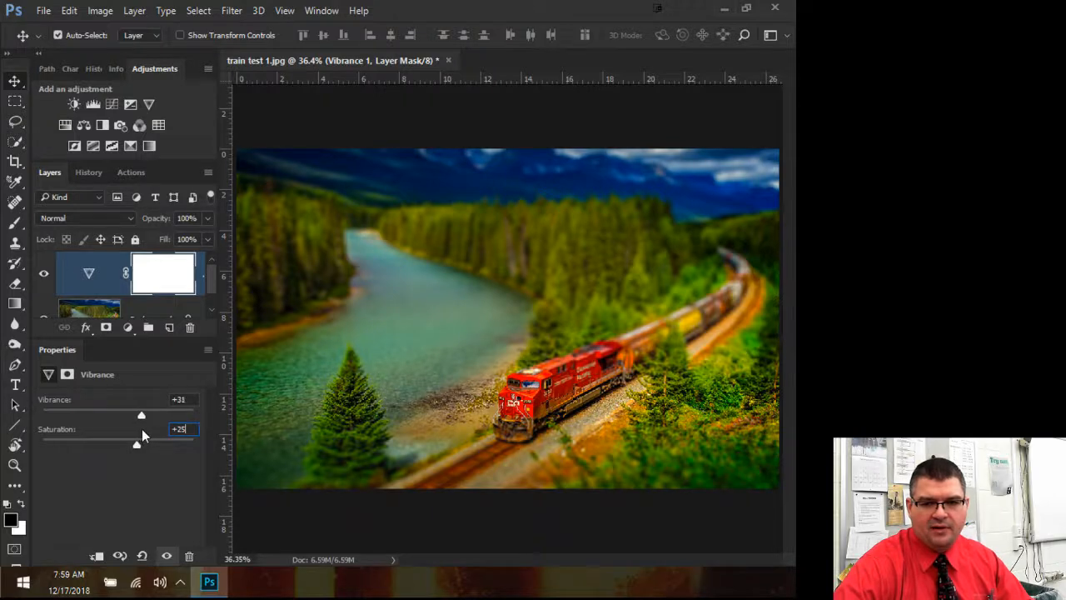
drag(142, 429, 136, 427)
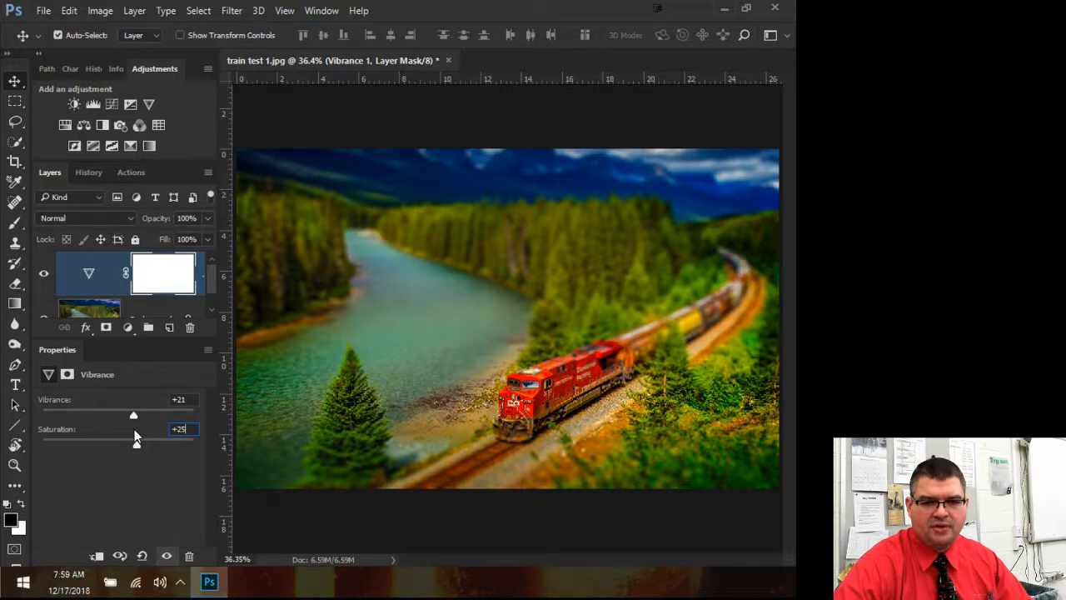
Toggle the Vibrance layer's visibility to compare the photo with and without the color boost
click(44, 277)
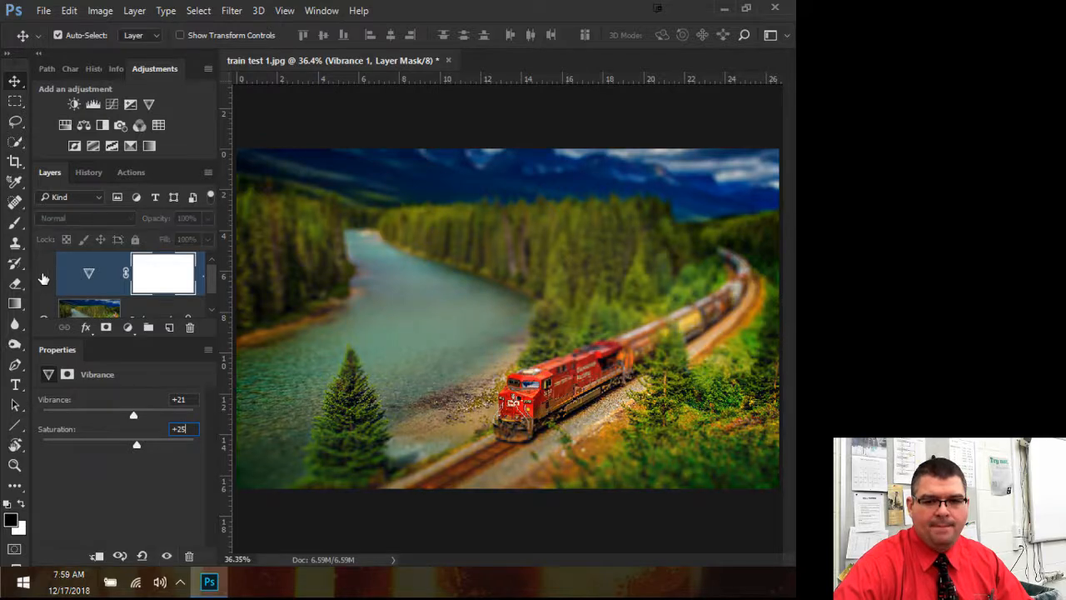
click(43, 278)
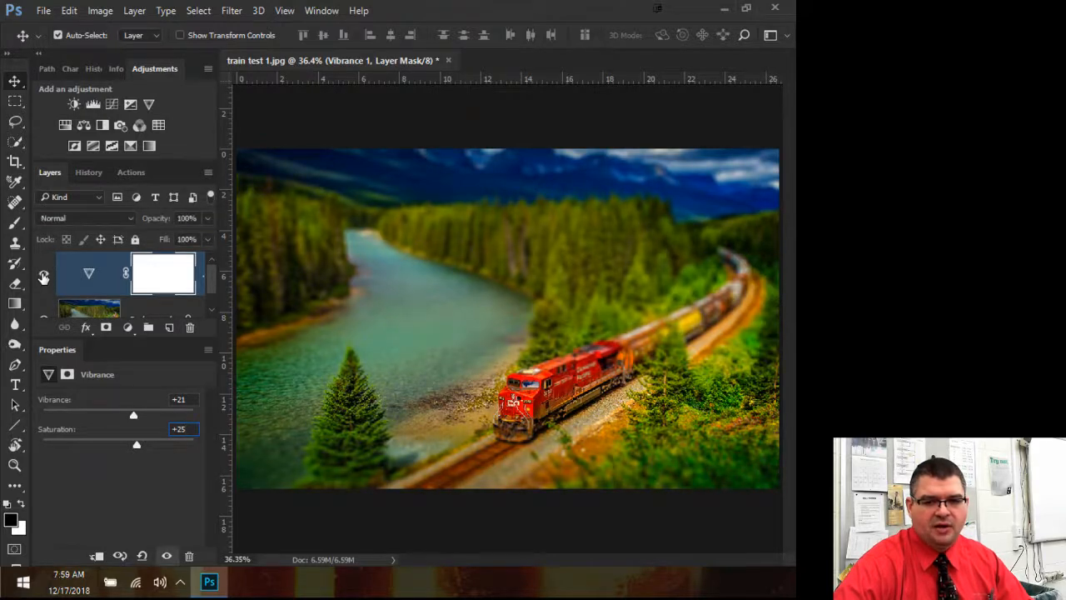
click(44, 278)
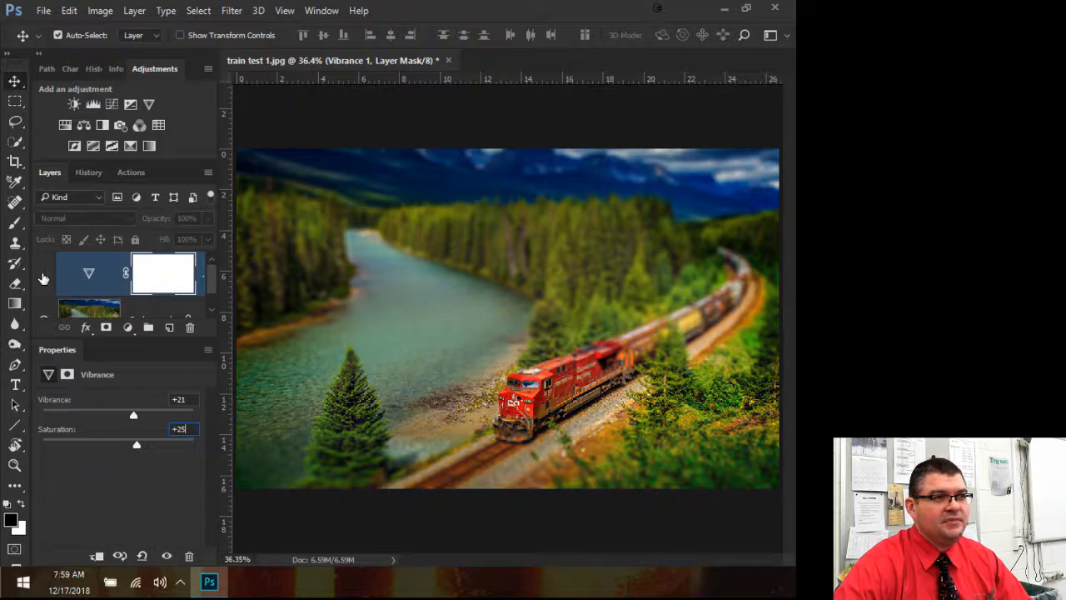
click(43, 277)
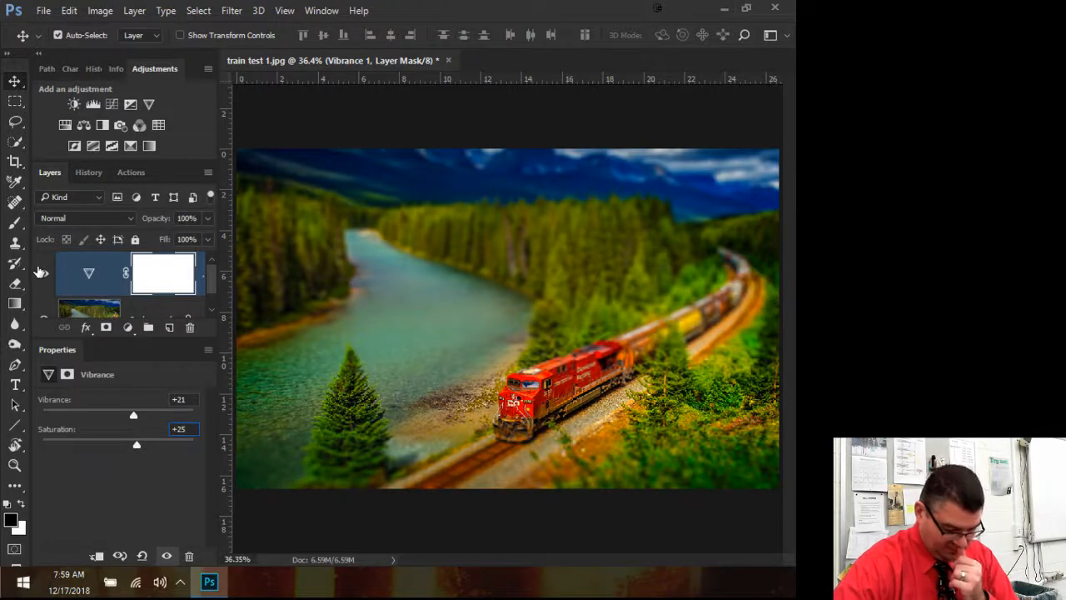
Add a Brightness/Contrast adjustment layer and set its brightness to 19 and contrast to 24
click(74, 104)
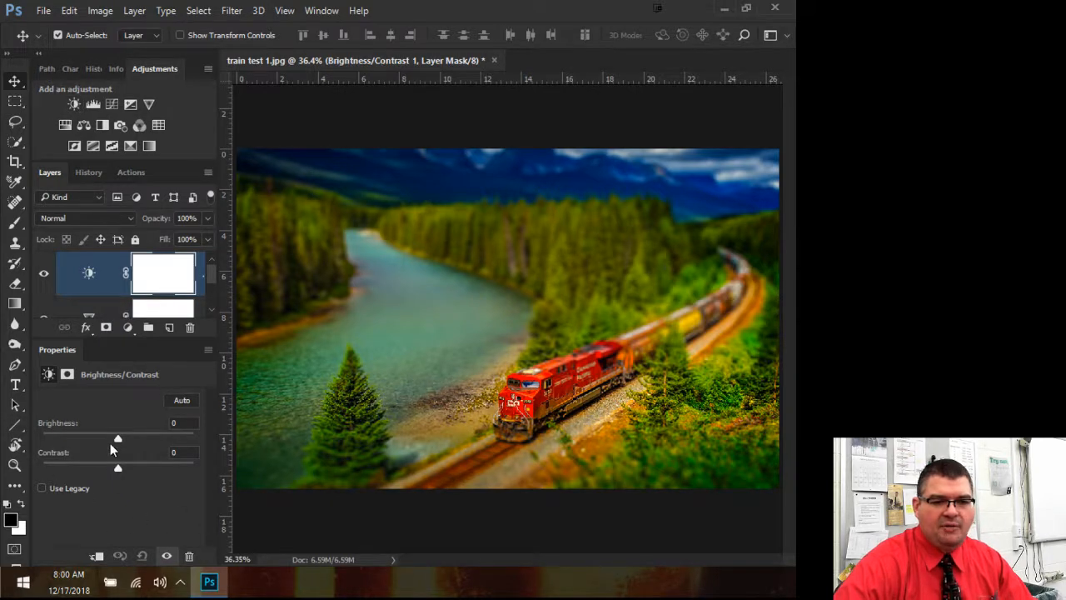
drag(117, 443, 122, 444)
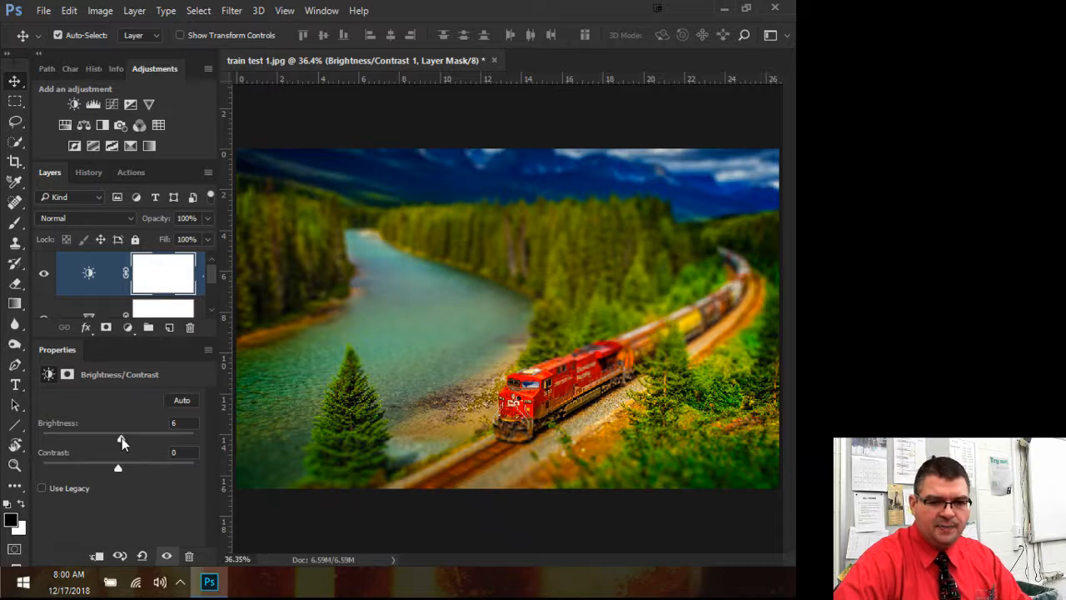
drag(121, 440, 133, 430)
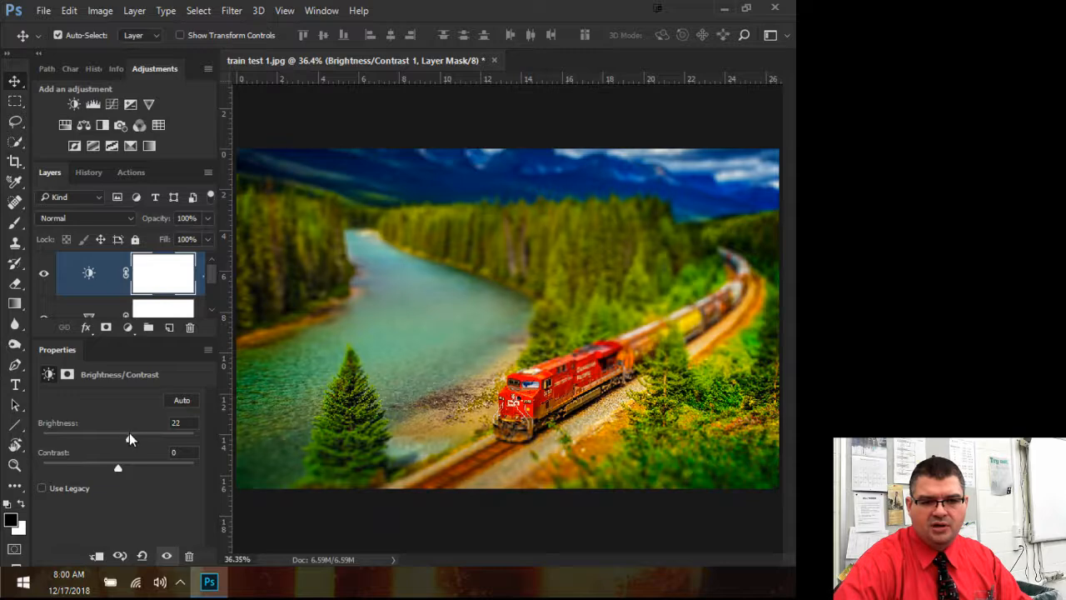
drag(129, 433, 126, 433)
mouse_move(121, 472)
mouse_down()
mouse_move(152, 470)
mouse_move(136, 468)
mouse_up()
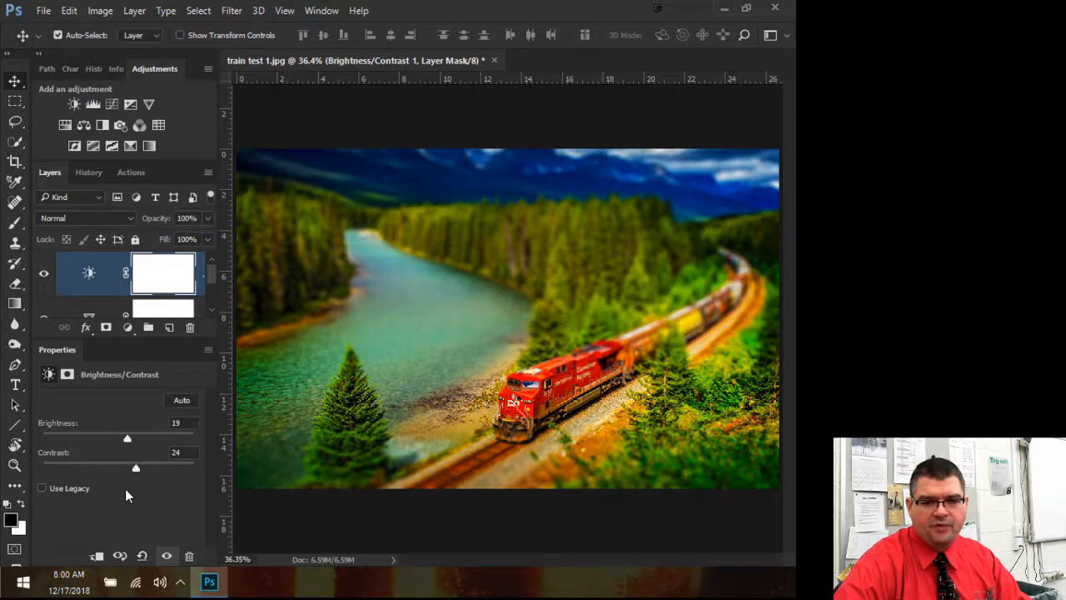
Enlarge the layer list and toggle the Brightness/Contrast and Vibrance layers to compare the photo with and without them
drag(122, 339, 115, 444)
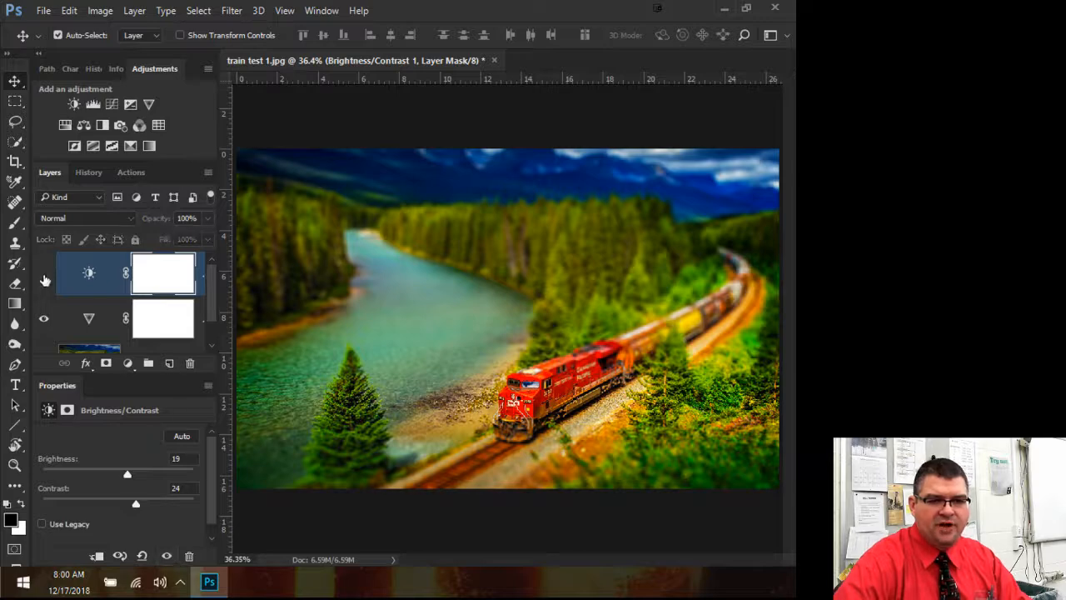
click(43, 273)
click(43, 318)
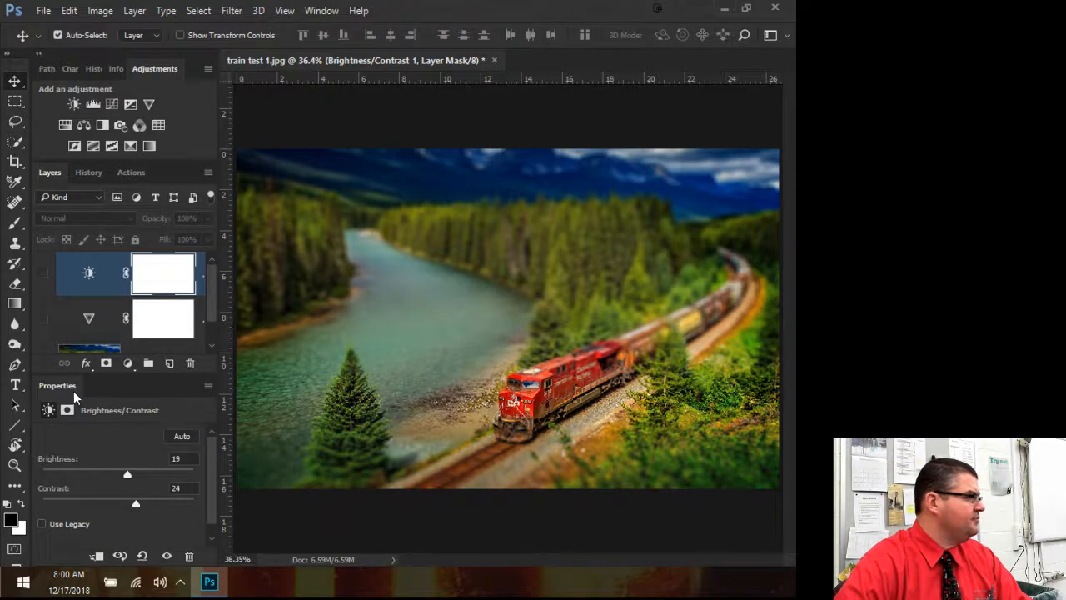
click(44, 277)
click(44, 319)
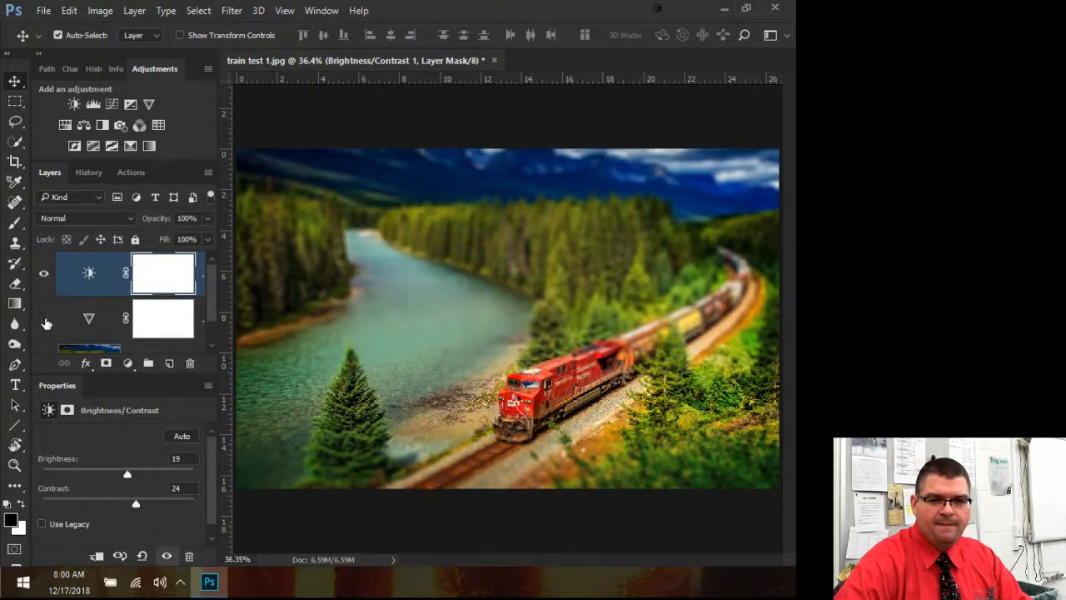